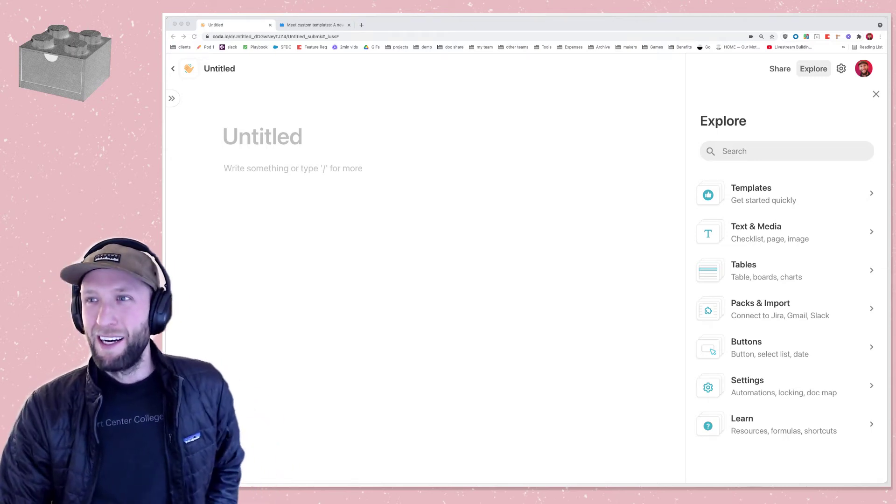
Insert the Tasks template into the body of the blank page
left_click(223, 168)
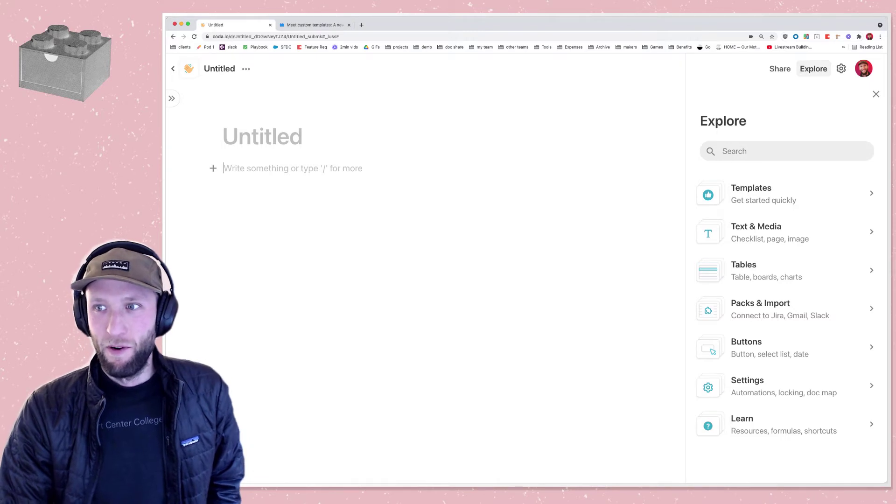
left_click(770, 194)
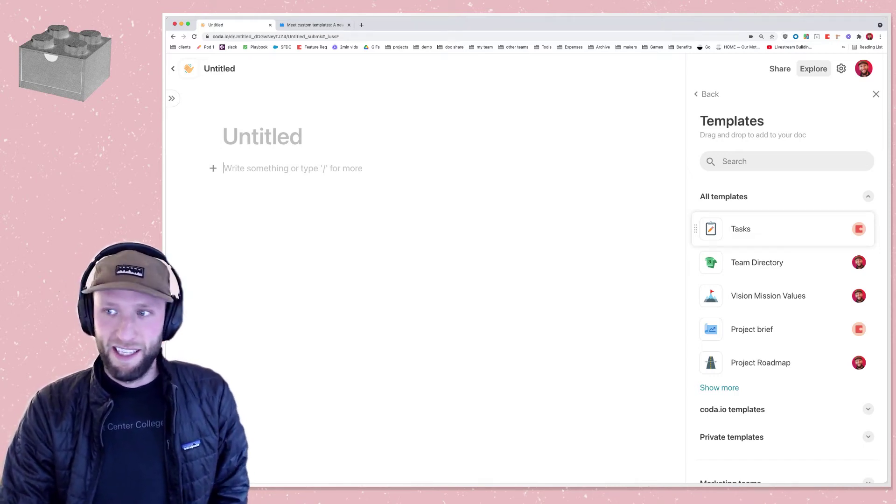
left_click_drag(741, 229, 326, 179)
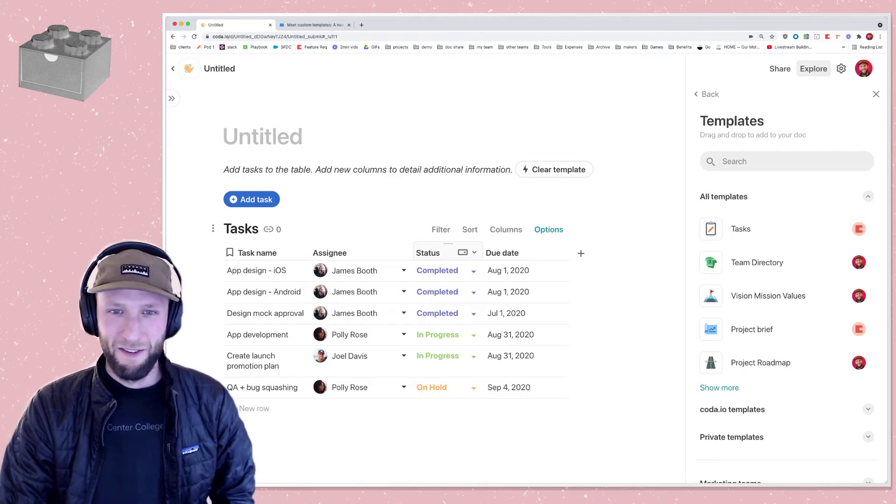
left_click(439, 253)
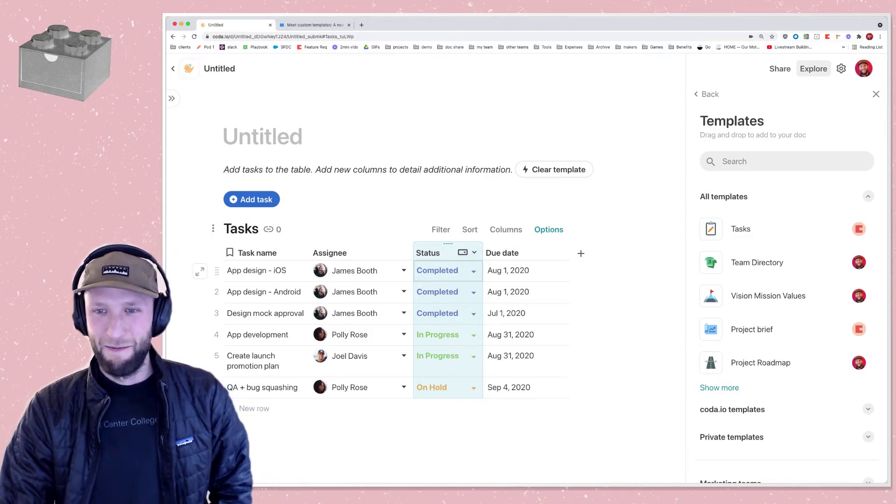
Delete the instruction line and the Clear template button above the Add task button, including the leftover blank line
left_click(512, 170)
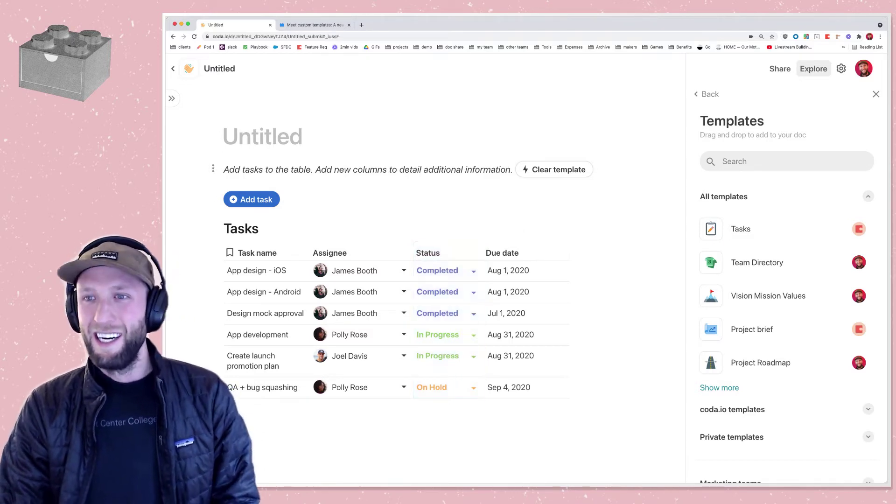
left_click_drag(594, 170, 224, 169)
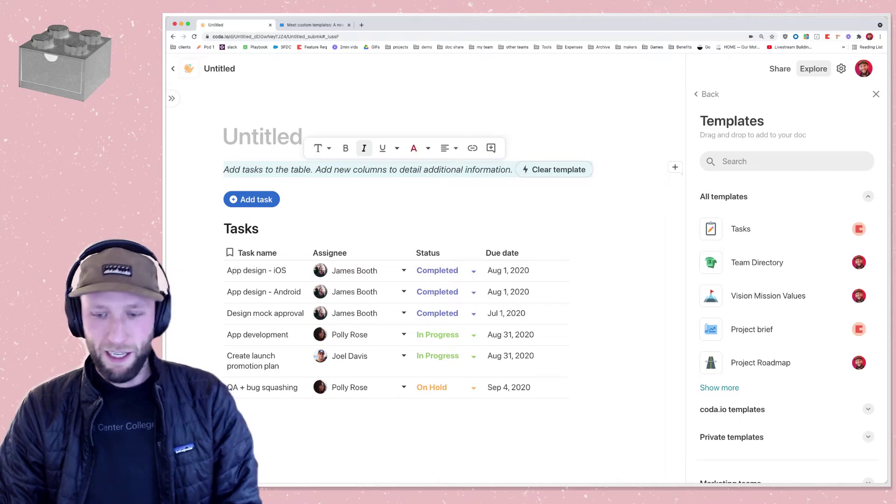
key("BackSpace")
key("BackSpace")
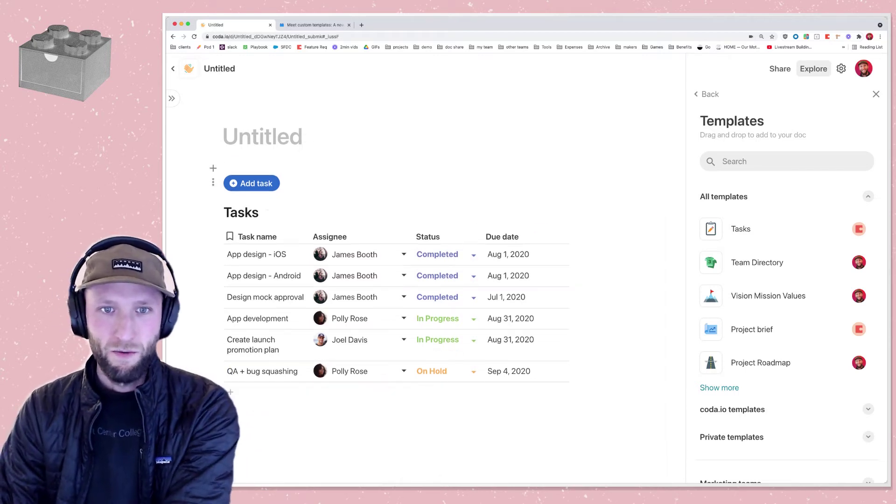
key("BackSpace")
left_click(361, 240)
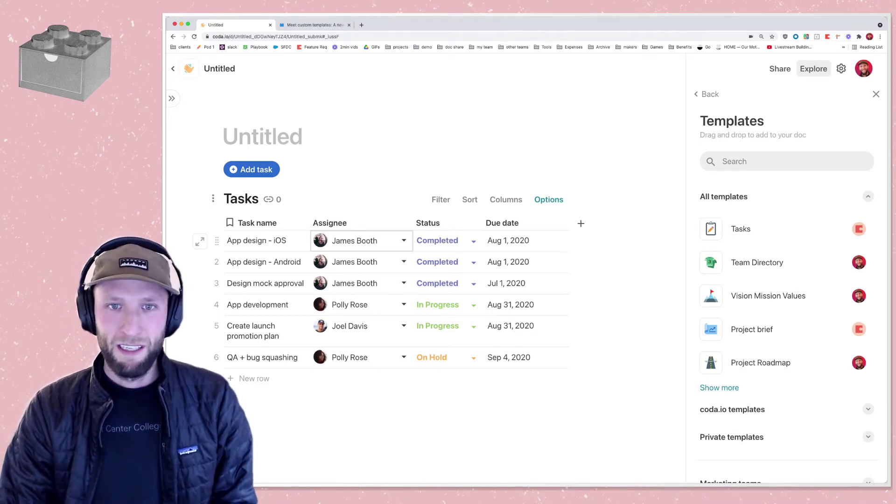
Turn off opening the row for editing in the Add task button's settings
right_click(251, 170)
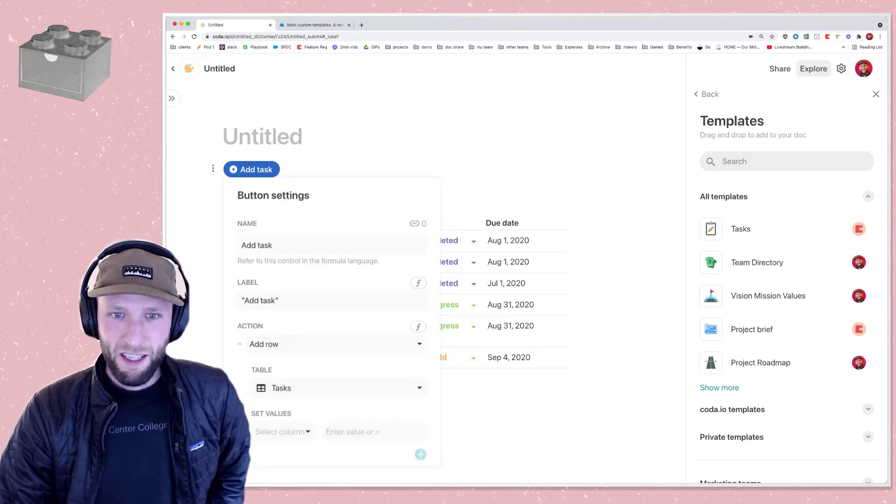
scroll(331, 322, "down", 5)
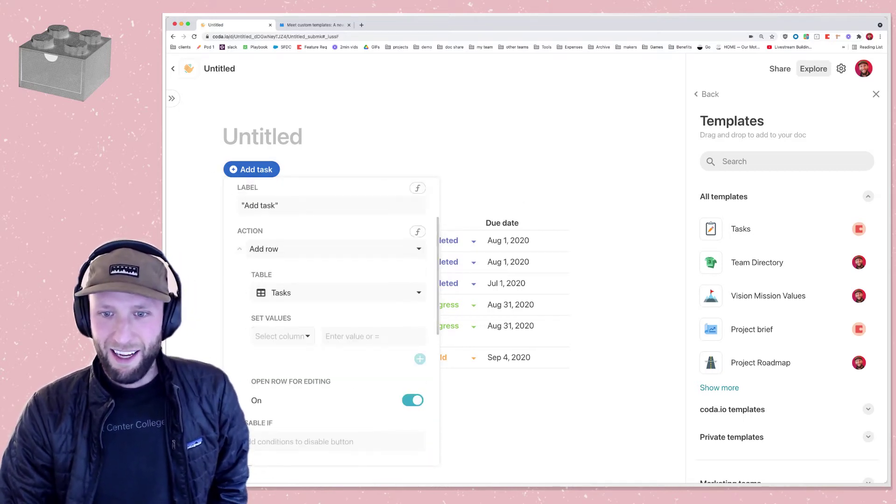
left_click(412, 400)
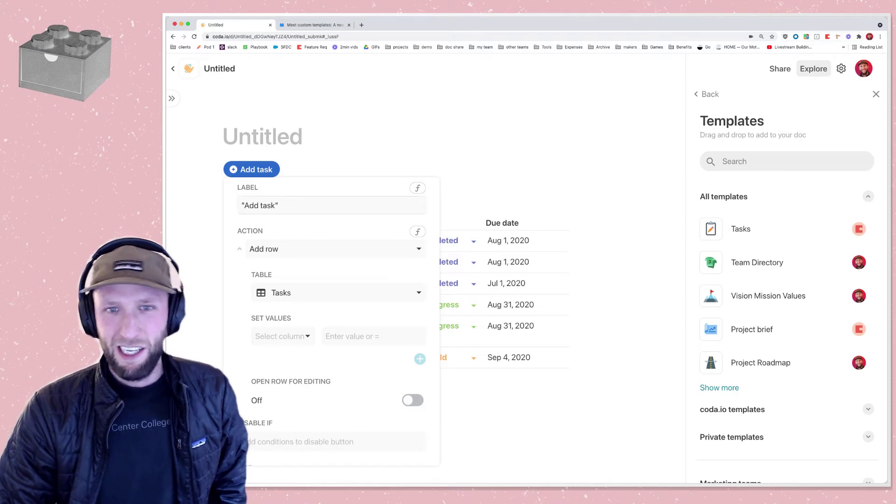
key("Escape")
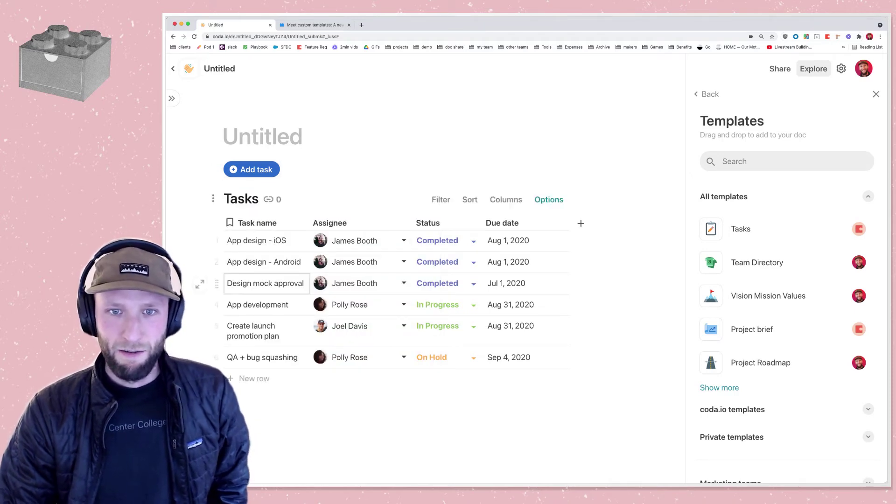
Delete the rows from App design - Android through QA + bug squashing from the Tasks table
left_click(216, 262)
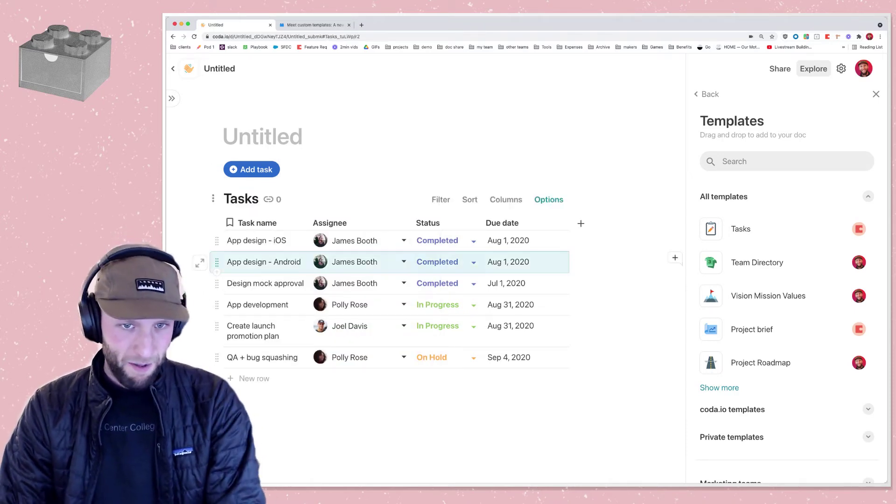
left_click(217, 358, "shift")
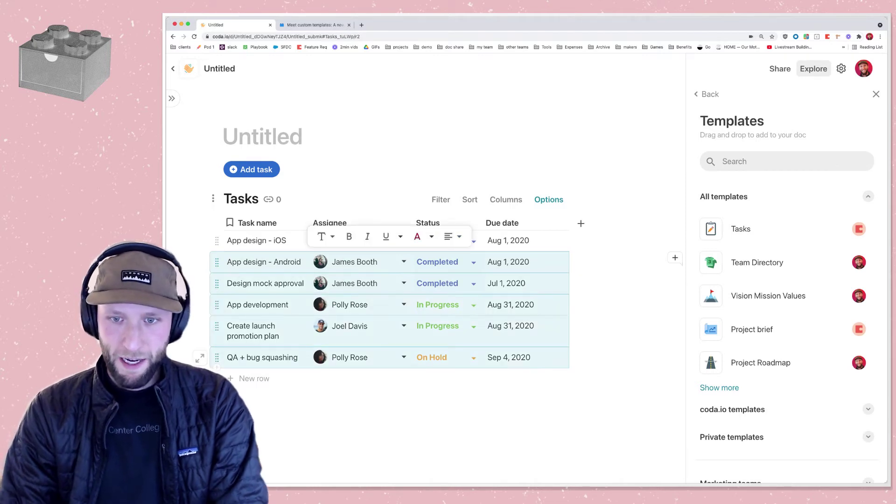
key("Delete")
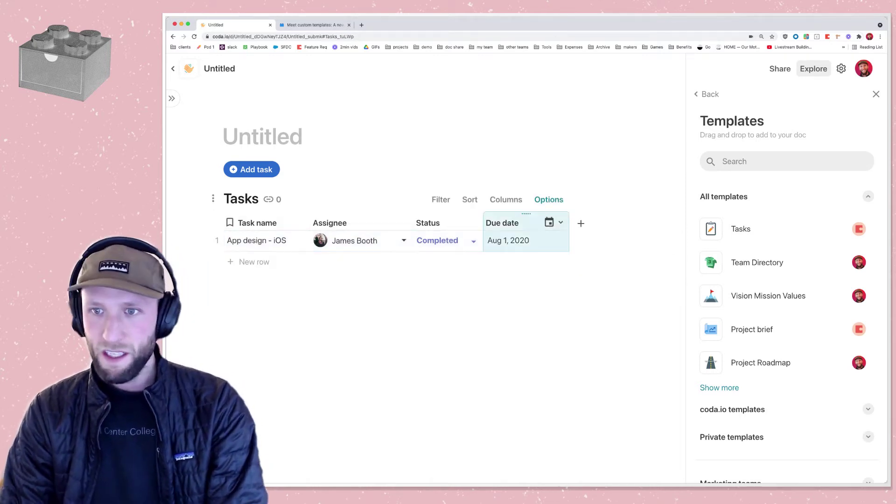
Add a Descriptions column to the Tasks table and place it between Task name and Assignee
left_click(581, 223)
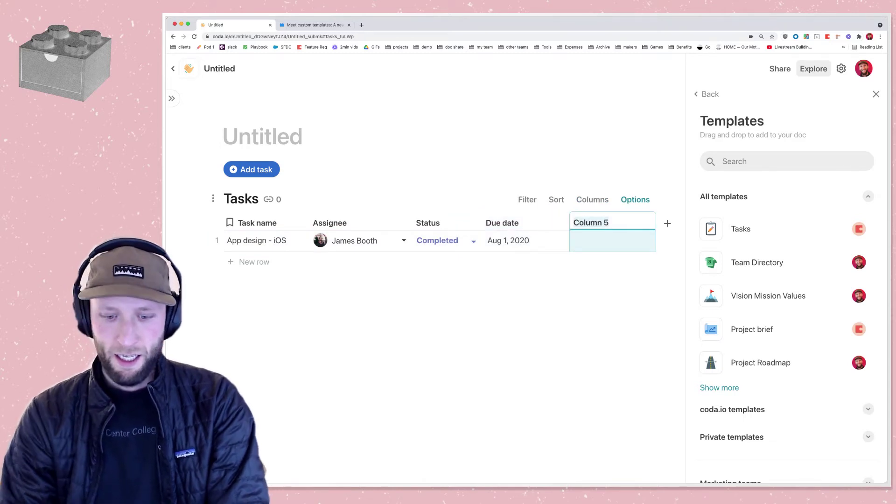
type("Desc")
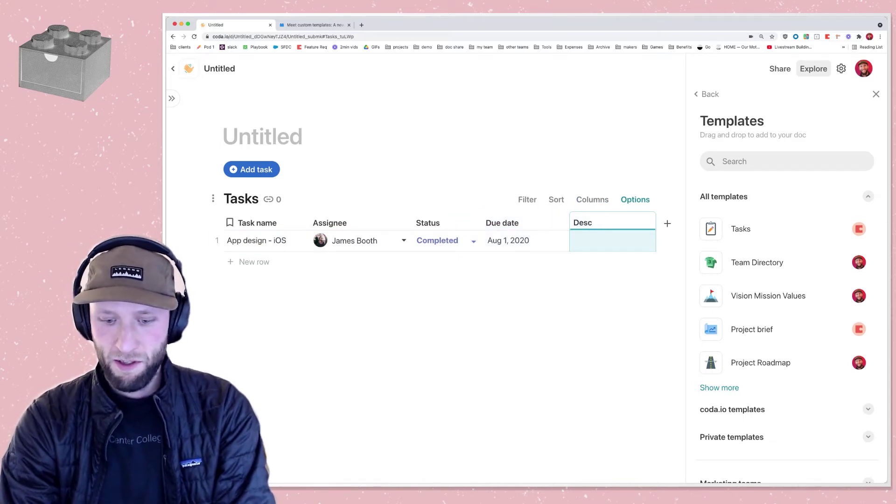
type("riptions")
key("Return")
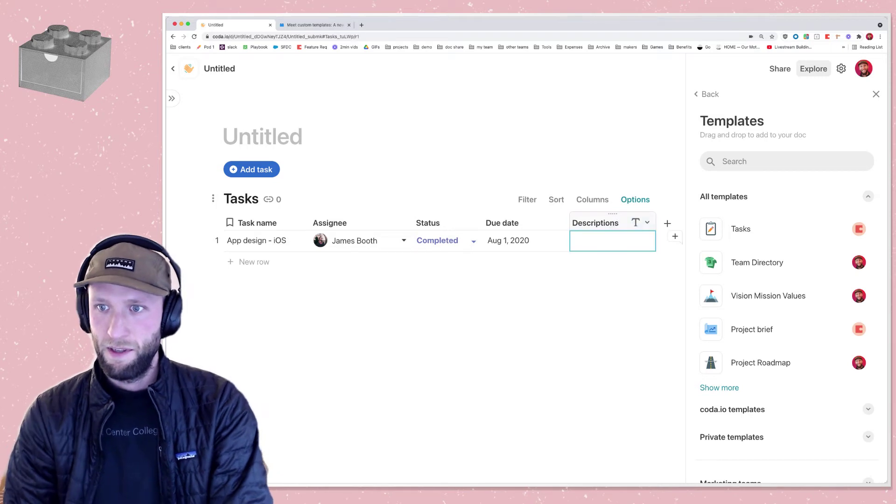
left_click_drag(603, 222, 346, 222)
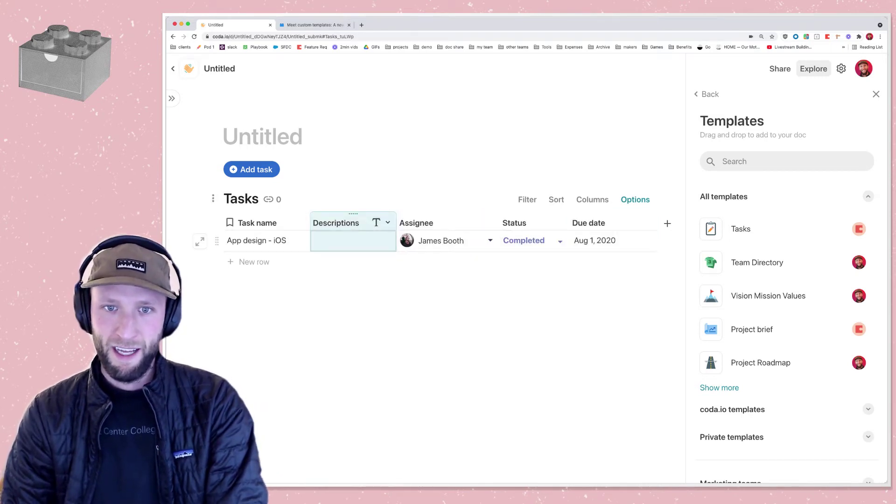
Fill the App design - iOS description with "Often" and the checklist items "Subtask" and "To do", checking off Subtask
left_click(353, 240)
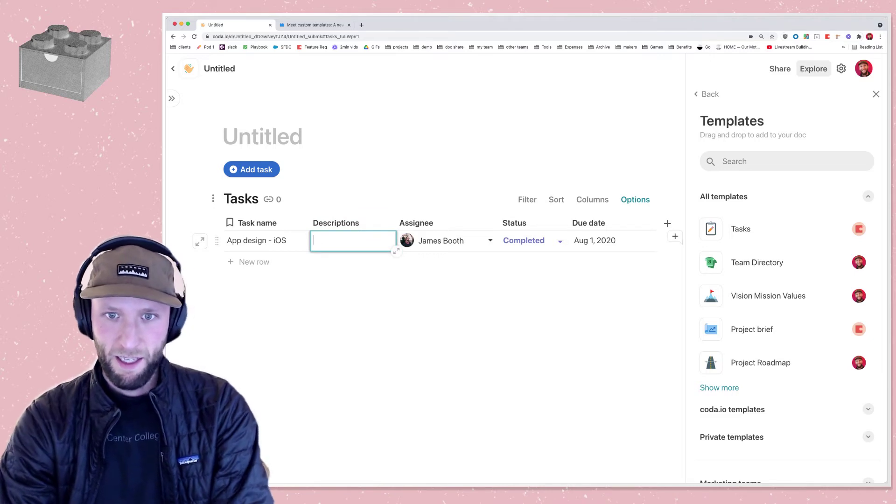
type("Often")
key("shift+Return")
type("[] ")
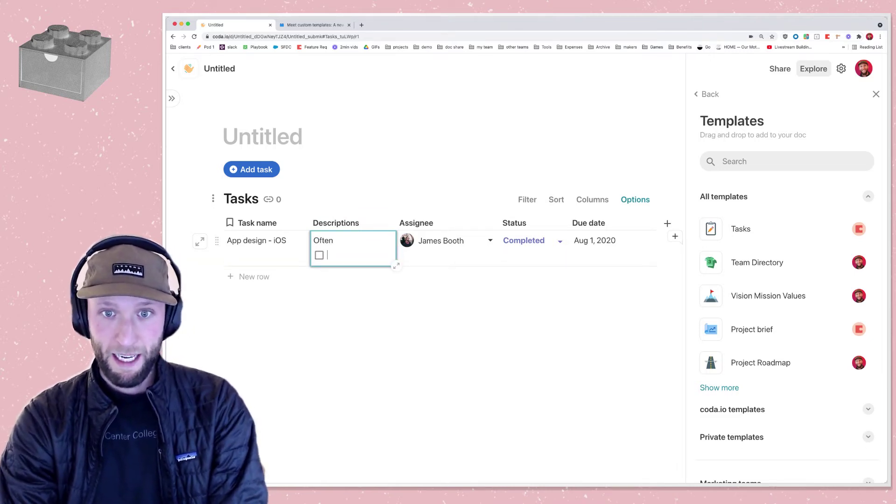
type("Subtask")
key("shift+Return")
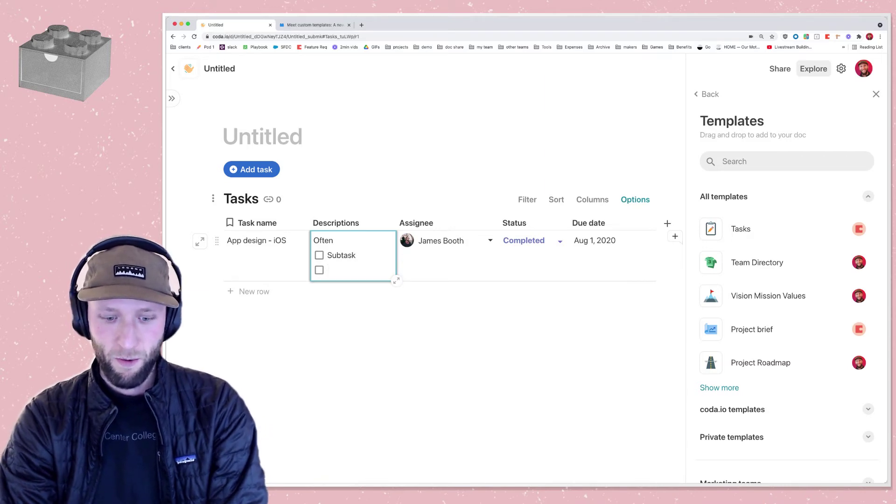
type("To do")
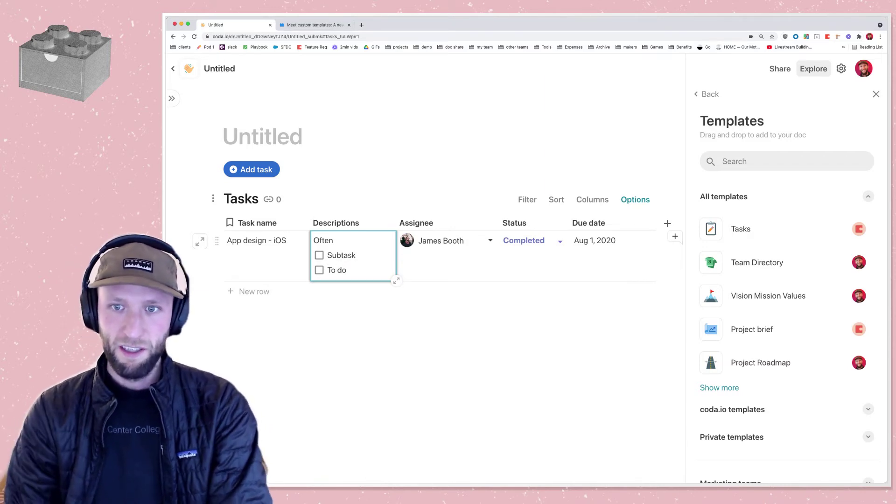
left_click(319, 255)
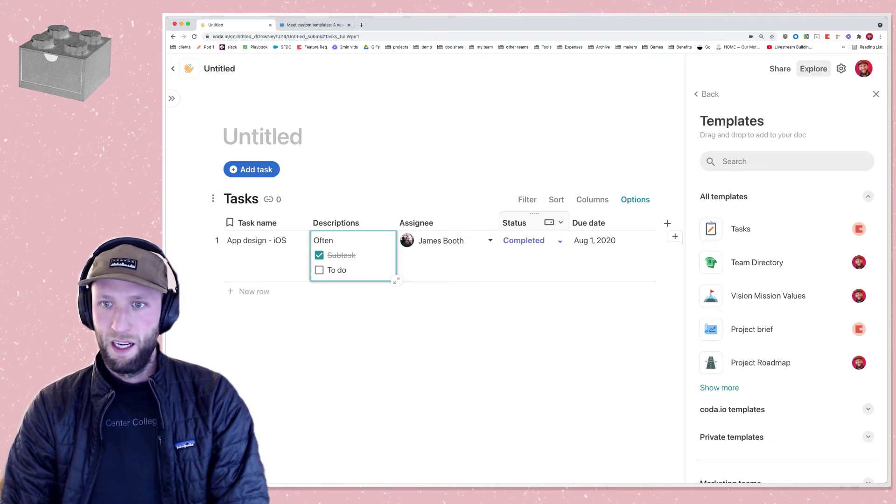
Close the templates list and add a column named Stakeholder between Assignee and Status in the Tasks table
left_click(523, 223)
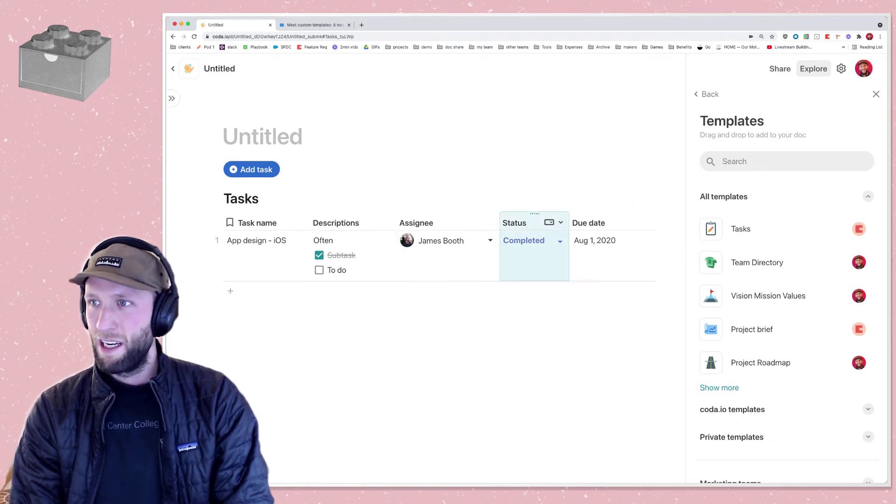
left_click(876, 94)
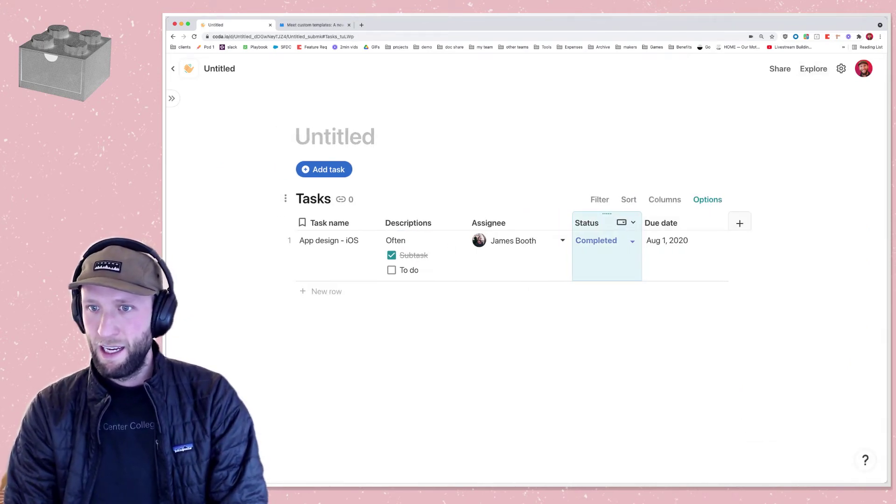
left_click(740, 223)
left_click_drag(699, 219, 543, 224)
double_click(520, 223)
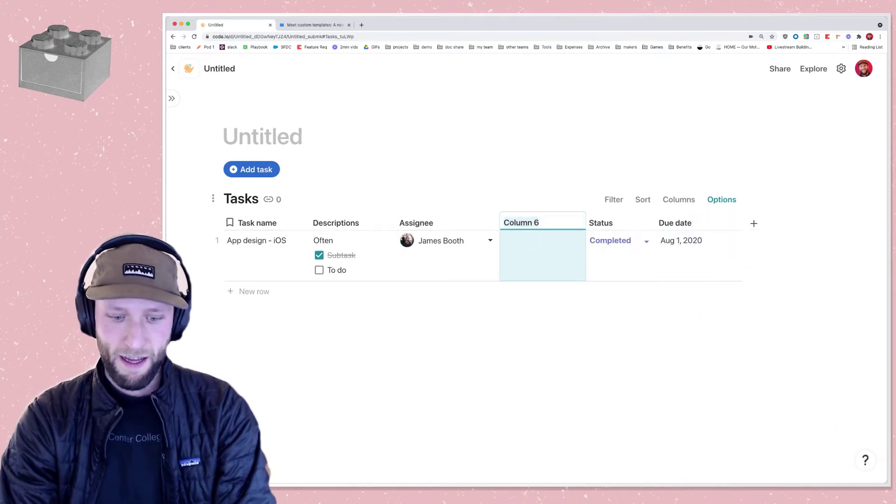
type("Stal")
key("BackSpace")
type("keholder")
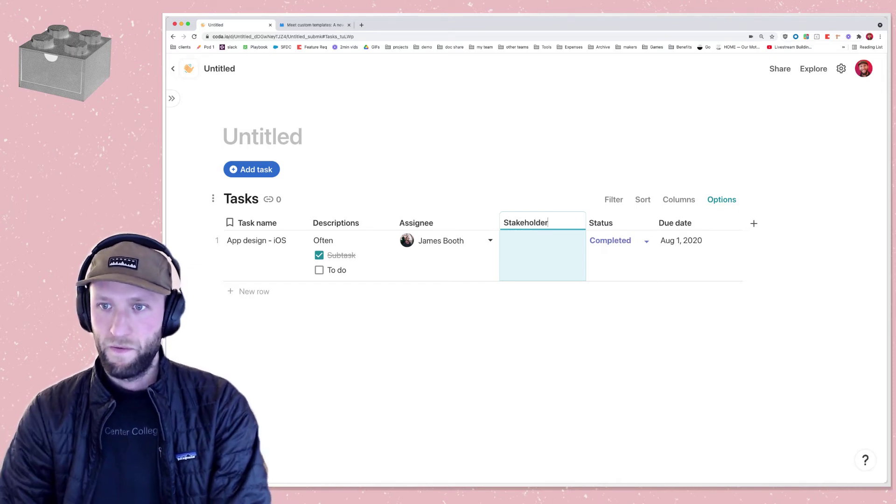
key("Return")
Make Stakeholder a People column with multiple selections and avatar-only display on, and notifications and comment subscription off
left_click(577, 223)
left_click(602, 242)
left_click(586, 254)
type("per")
key("Return")
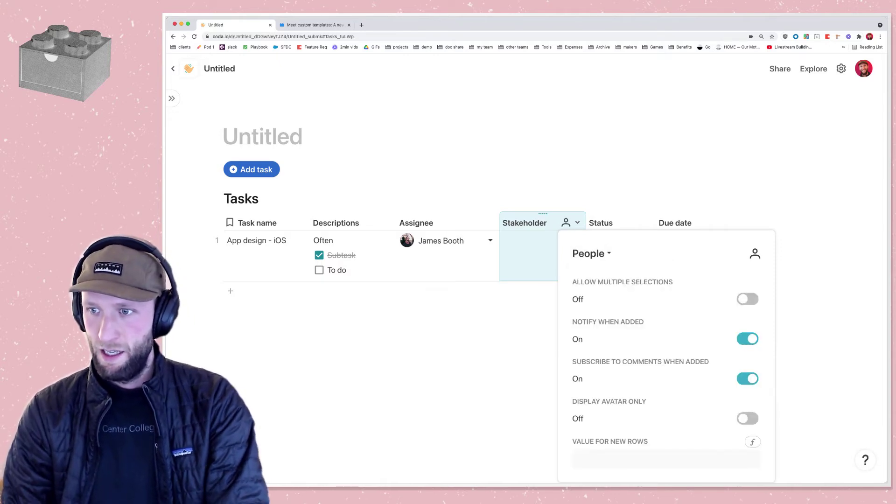
left_click(748, 299)
left_click(747, 339)
left_click(747, 378)
left_click(747, 418)
Assign the first three listed people as stakeholders of the App design - iOS task
left_click(529, 247)
left_click(497, 257)
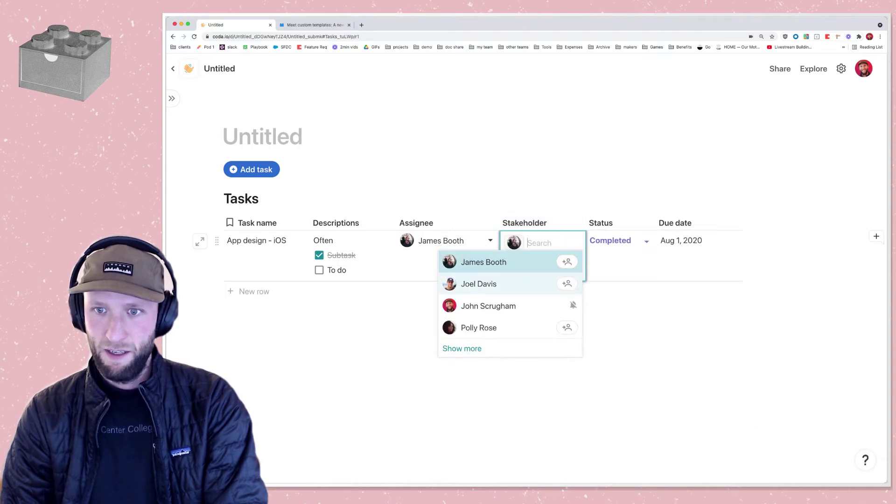
left_click(497, 283)
left_click(497, 306)
left_click(420, 261)
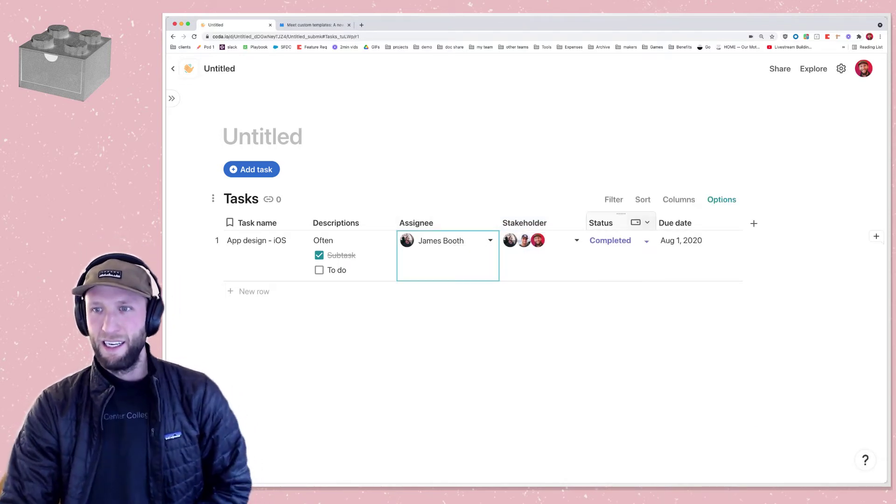
Convert the Status column's select list items into a separate table
left_click(647, 222)
left_click(686, 242)
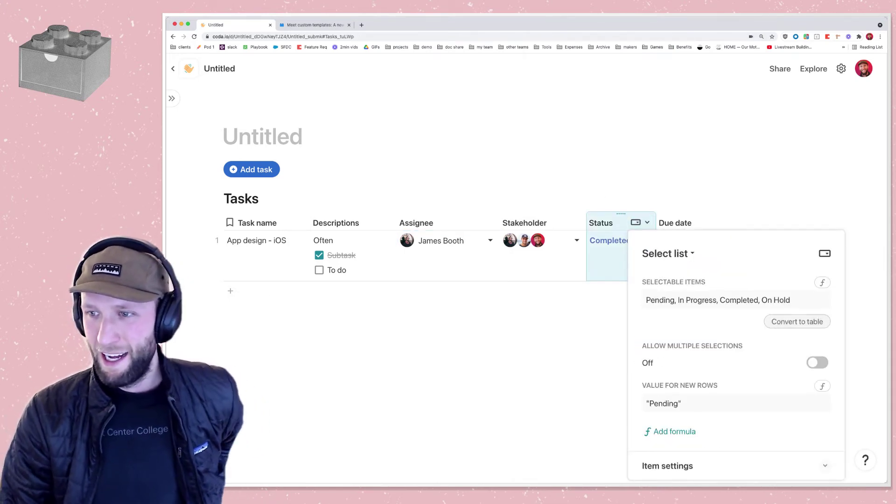
left_click(797, 322)
left_click(599, 320)
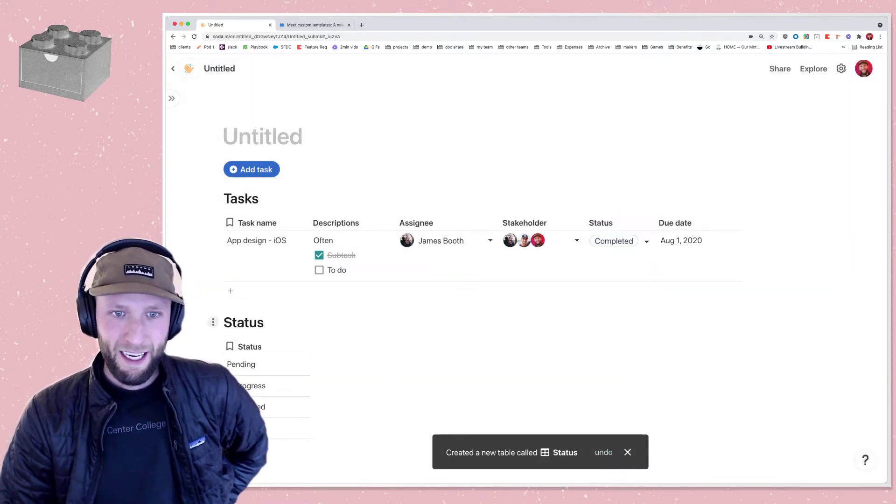
Make the new Status table collapsible and expand it again
left_click(213, 322)
left_click(275, 406)
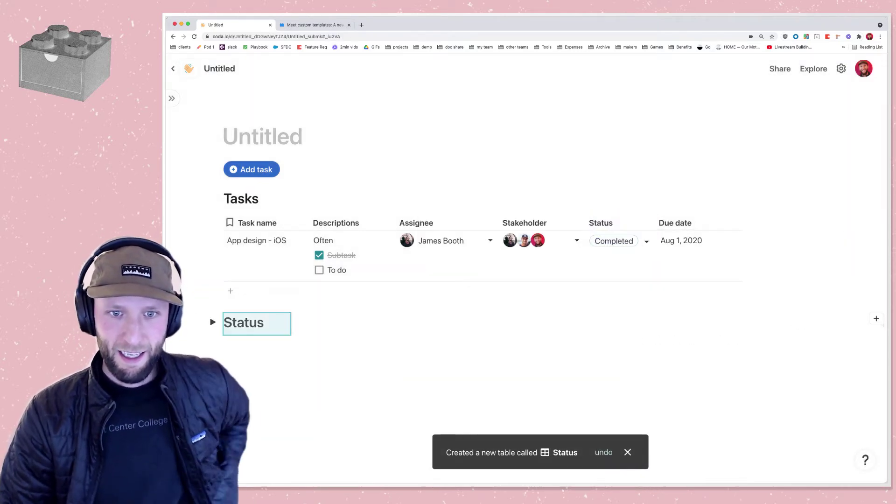
left_click(213, 322)
Give the Pending entry in the Status table a grey highlight
left_click(266, 364)
left_click(266, 364)
key("super+a")
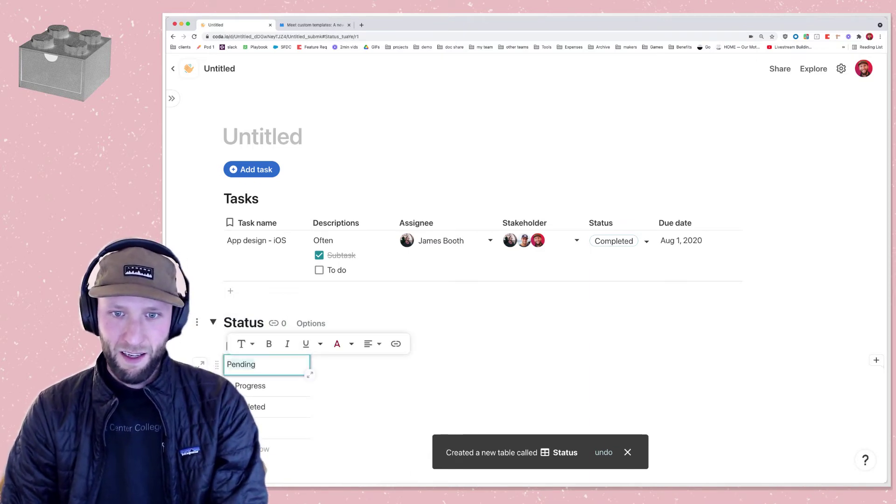
left_click(351, 343)
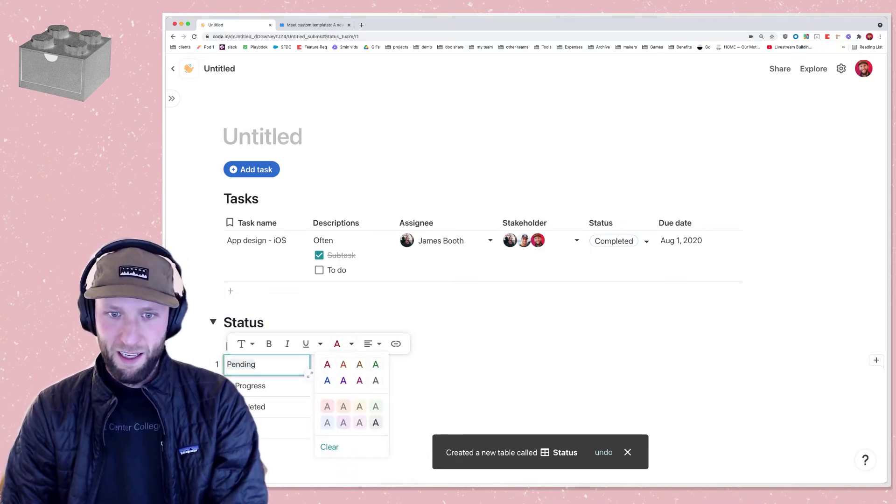
left_click(376, 422)
Rename the second entry of the Status table to Active and give it a green highlight with green text
left_click(266, 386)
type("Active")
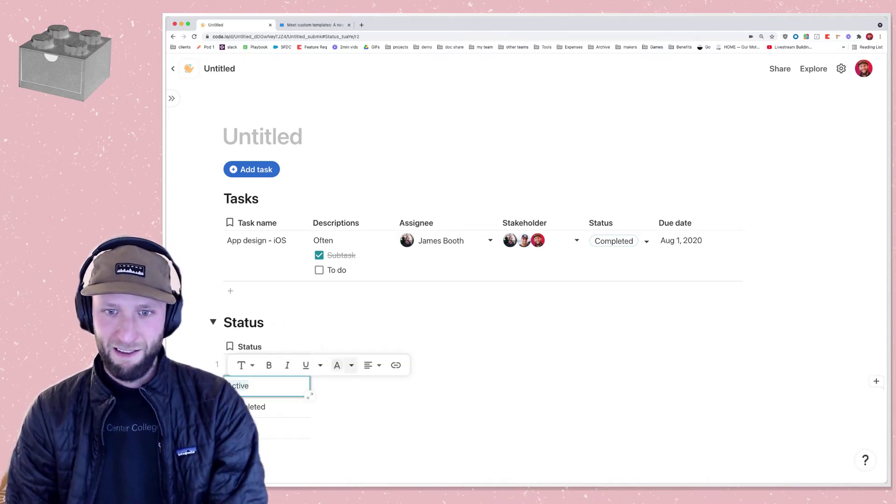
left_click(351, 365)
left_click(375, 427)
left_click(376, 385)
Replace the Completed entry in the Status table with Done and give it a blue highlight with blue text
left_click(266, 406)
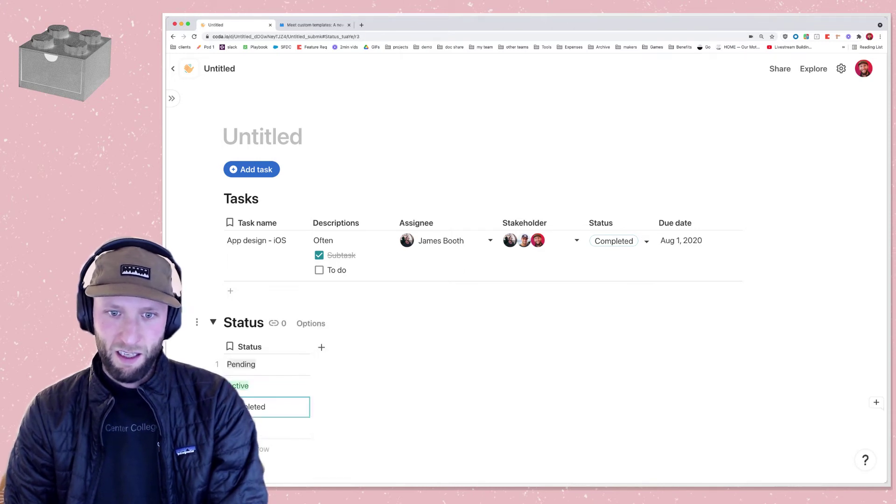
key("super+a")
key("BackSpace")
key("super+a")
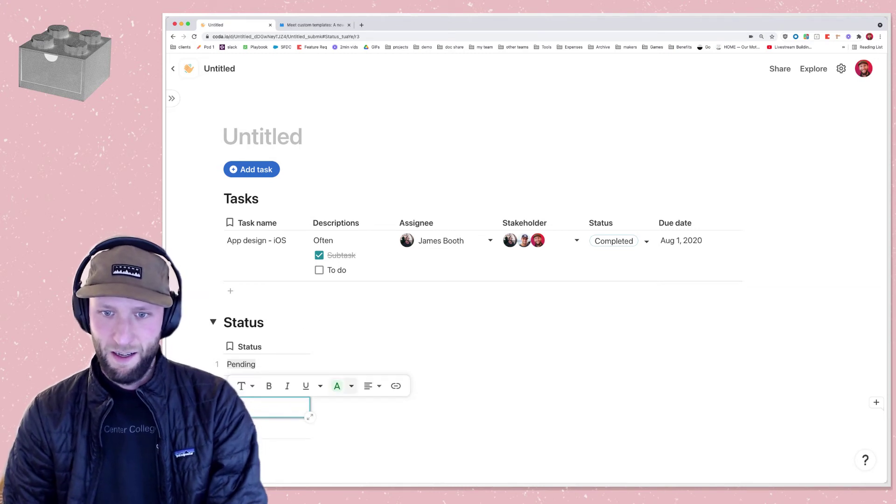
left_click(351, 386)
left_click(327, 342)
left_click(351, 386)
left_click(327, 300)
key("Return")
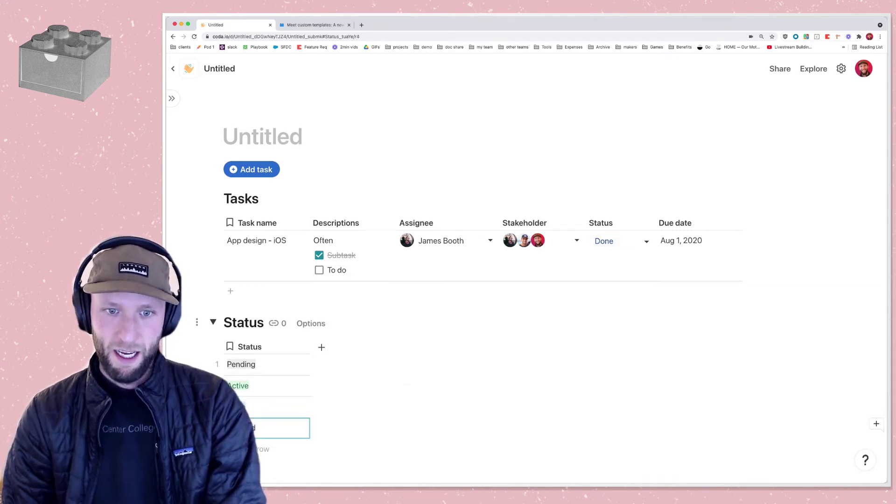
Give the fourth entry of the Status table an orange highlight with orange text
key("Return")
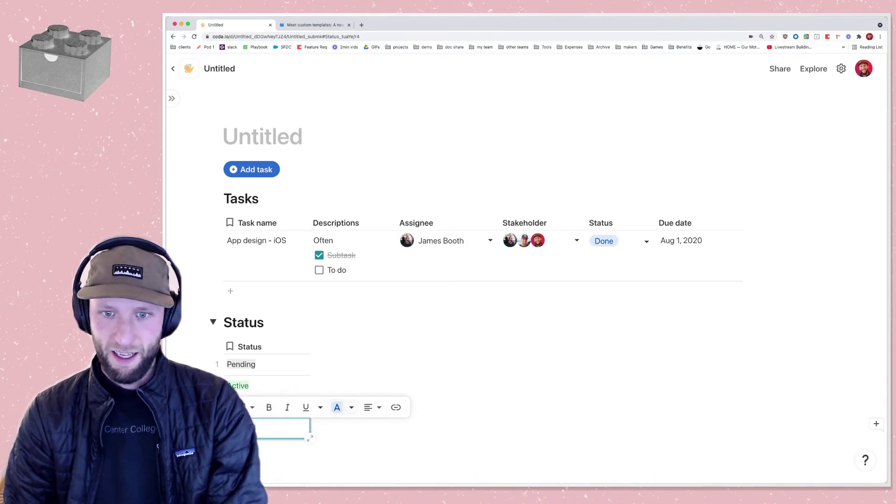
left_click(351, 407)
left_click(344, 347)
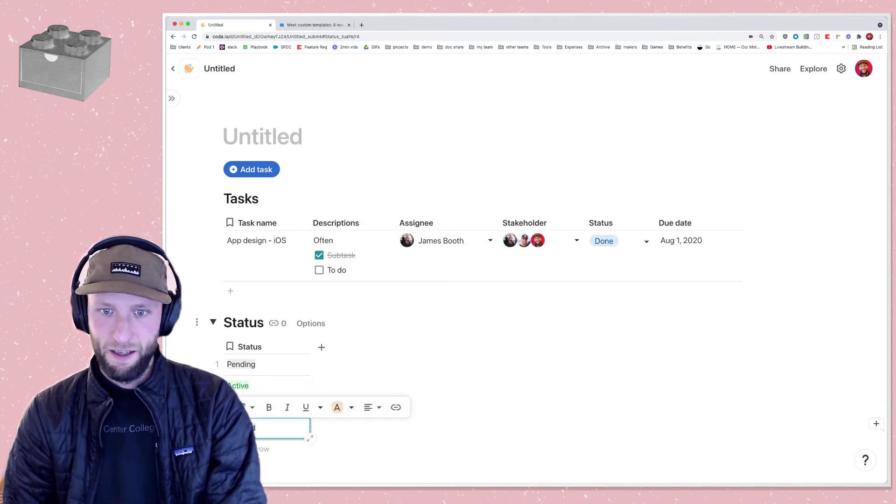
left_click(351, 407)
left_click(344, 306)
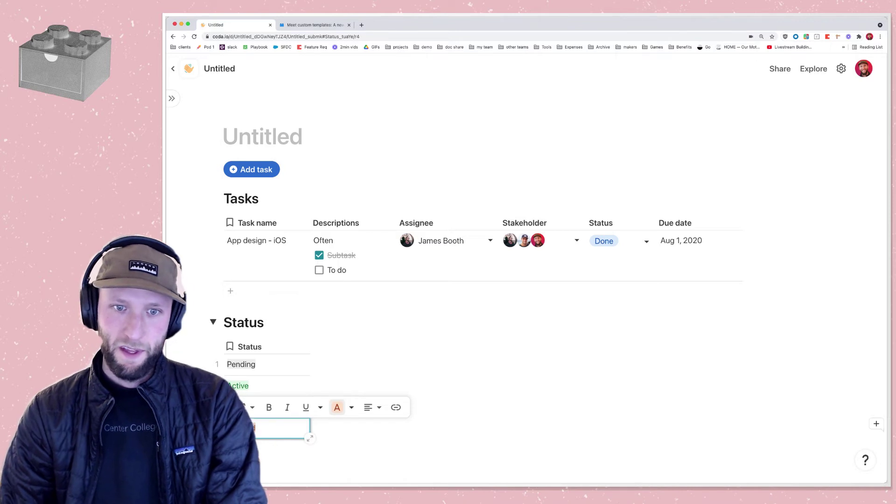
Make all four entries of the Status table bold and collapse the table
left_click_drag(266, 364, 266, 428)
left_click(266, 364)
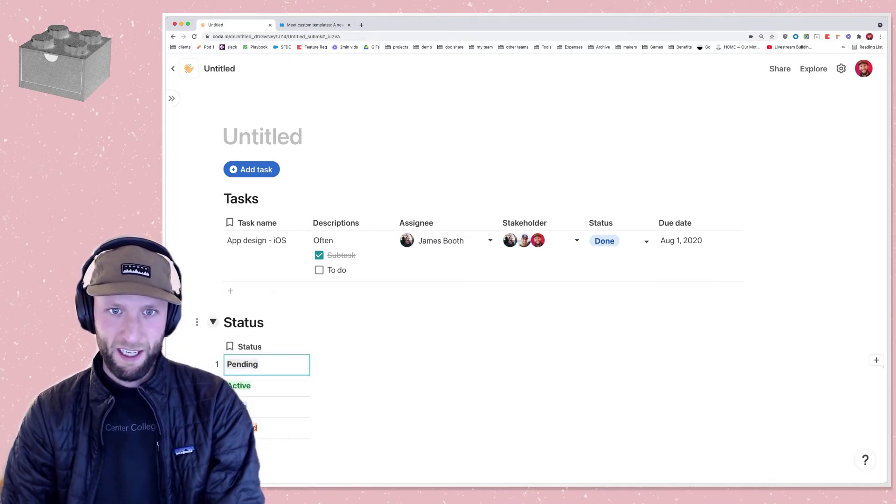
left_click(212, 322)
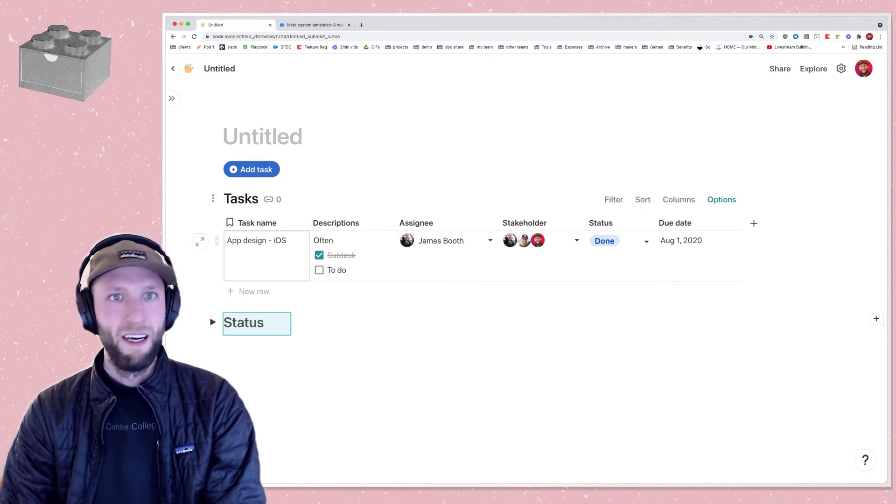
Rename the doc as Tasks 2.0
left_click(220, 69)
type("Task")
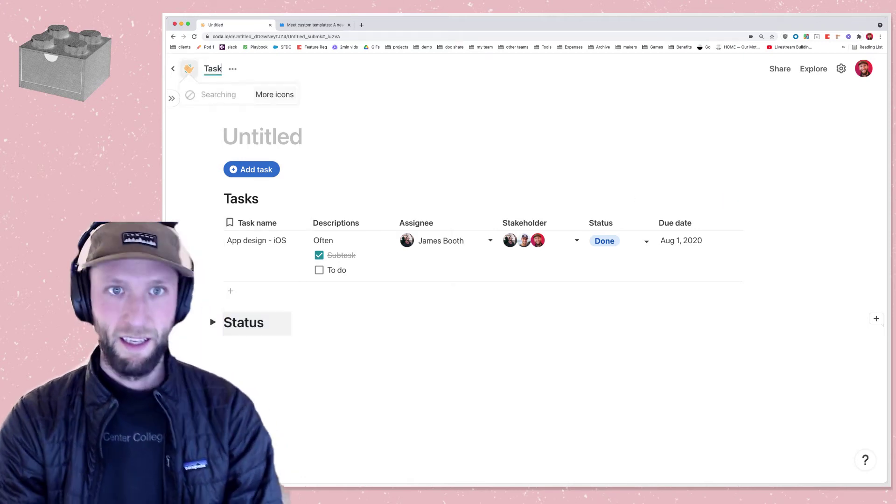
type("s 2.0")
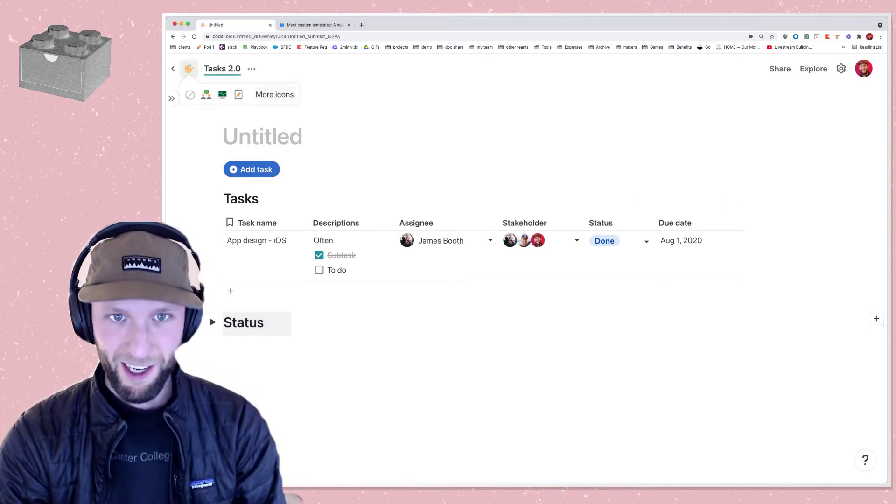
key("Return")
Search the doc icons for "next" and set the green play icon as the doc's icon
left_click(189, 69)
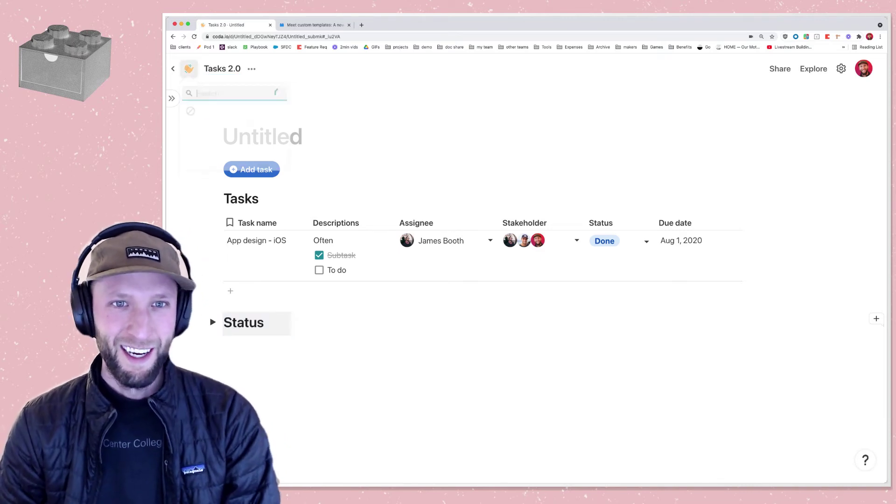
type("next")
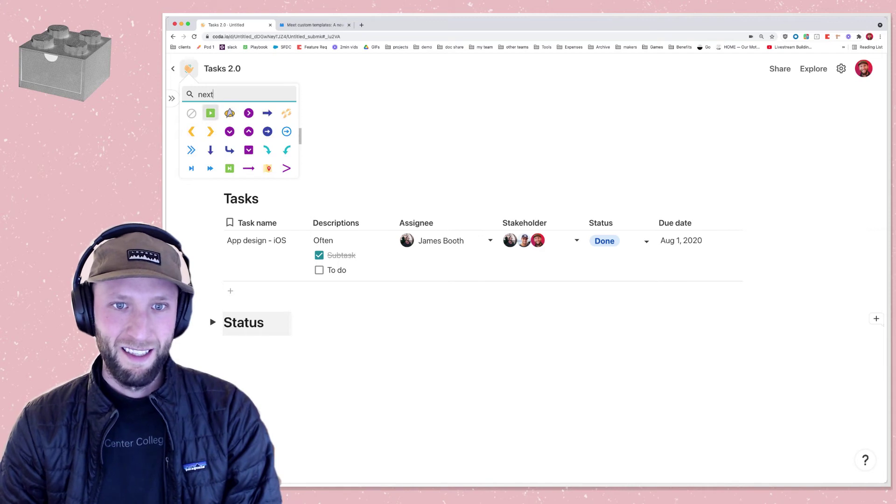
left_click(211, 113)
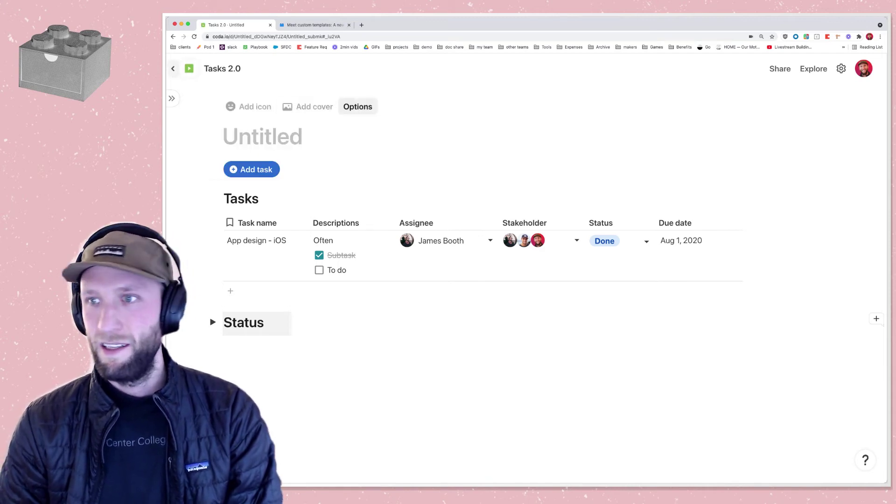
Turn on the page subtitle and enter "The better version of the task tracker" as its text
left_click(358, 106)
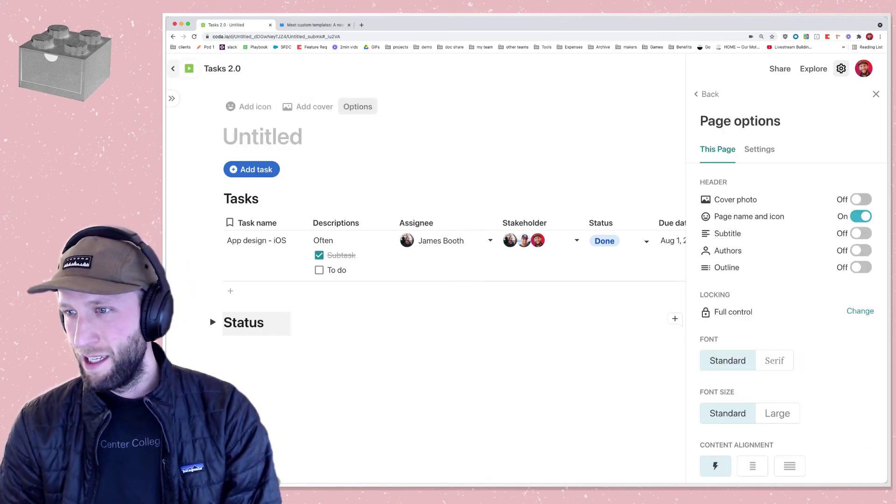
left_click(861, 233)
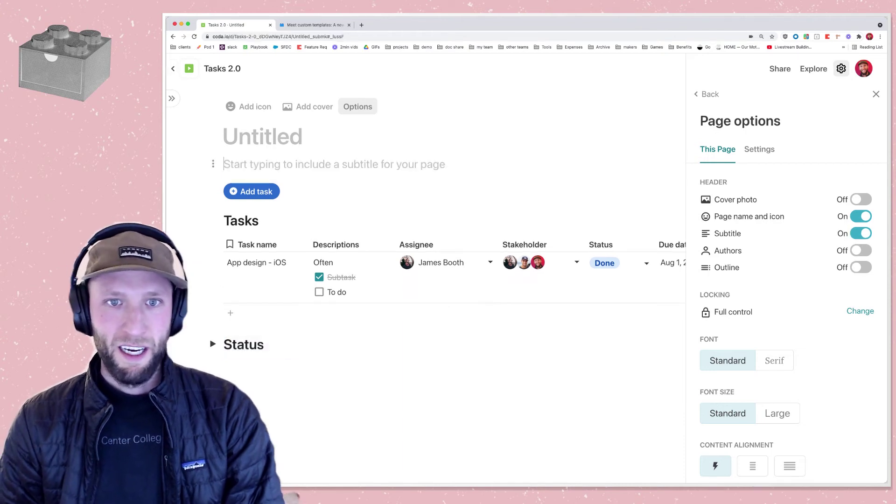
type("The ")
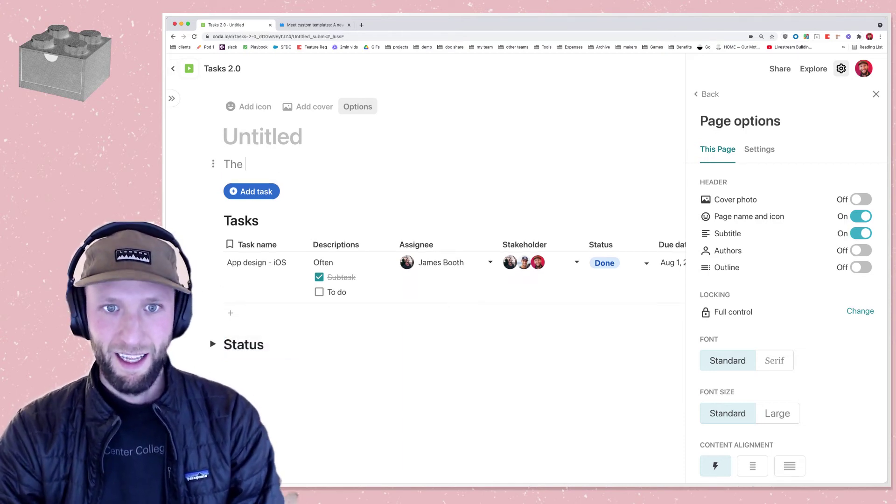
type("better v")
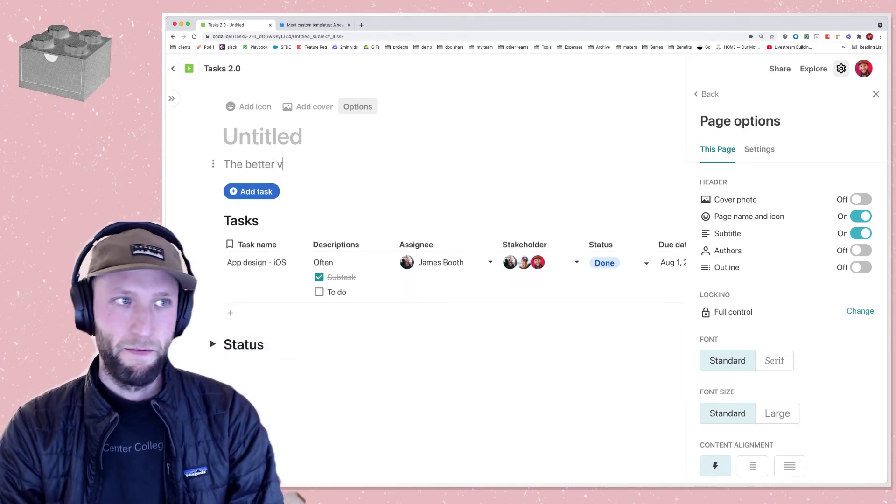
type("ersion of the tas")
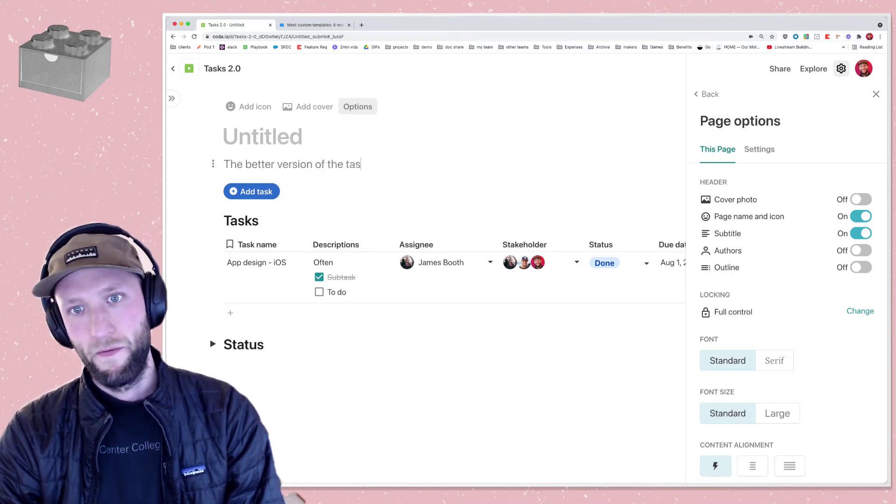
type("k tracker")
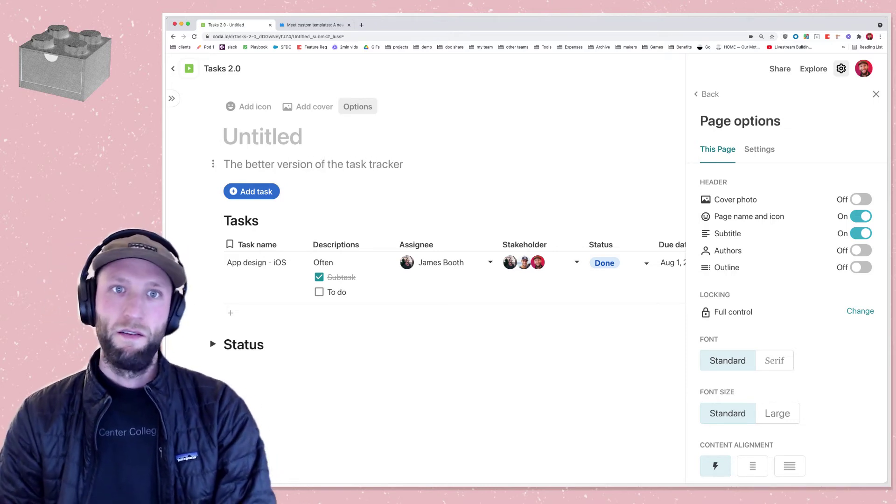
Make the doc into a template by converting this doc instead of creating a copy
left_click(251, 68)
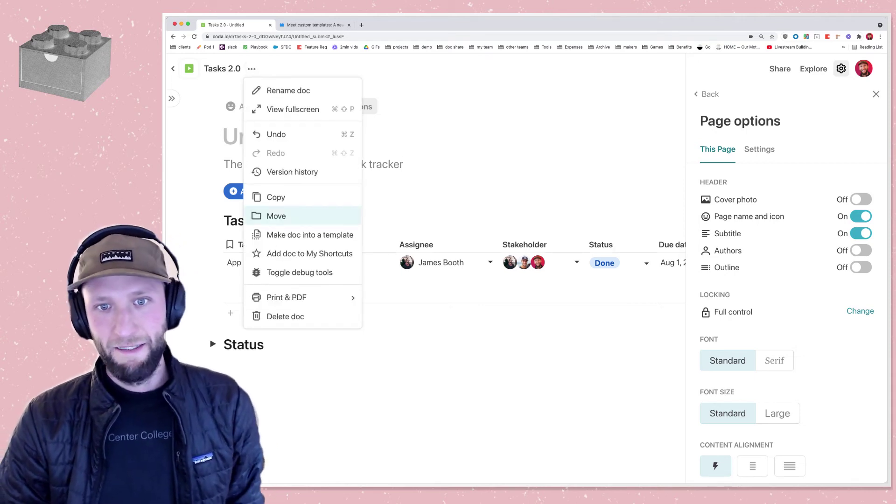
left_click(310, 235)
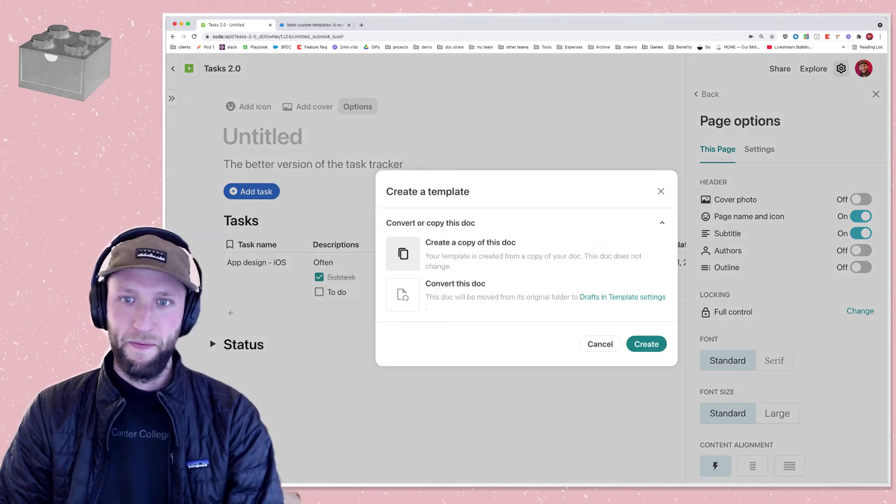
left_click(402, 295)
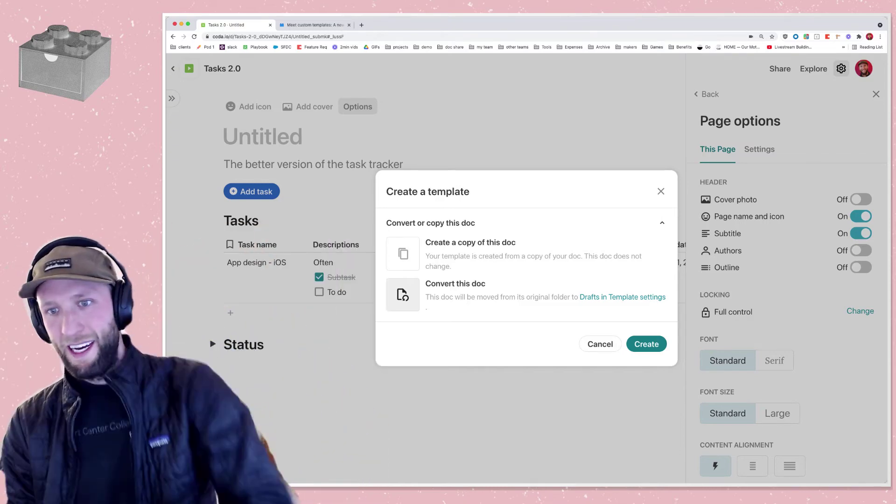
left_click(646, 344)
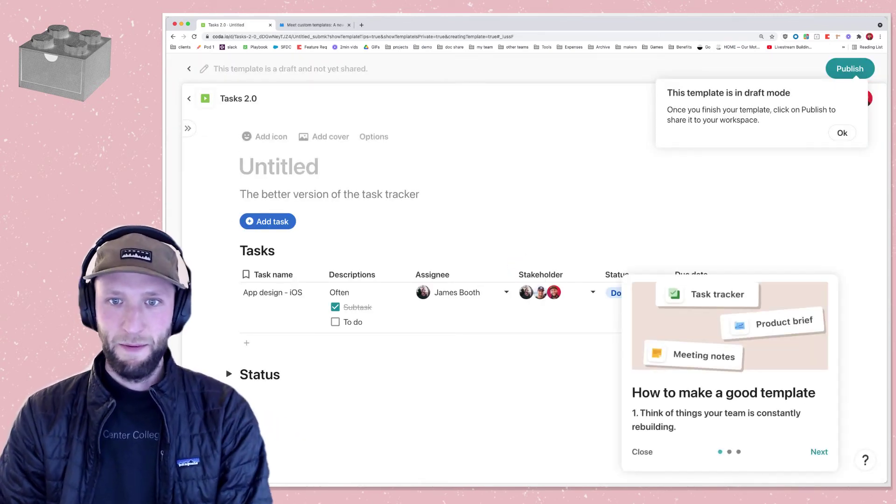
Title the template's page "Task mgmt list" and dismiss the template tips and draft mode notice
type("Task m")
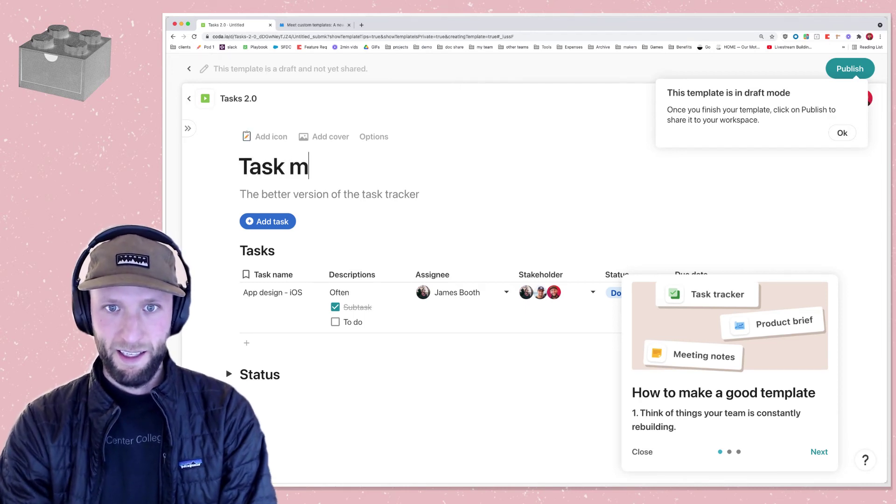
type("gmt list")
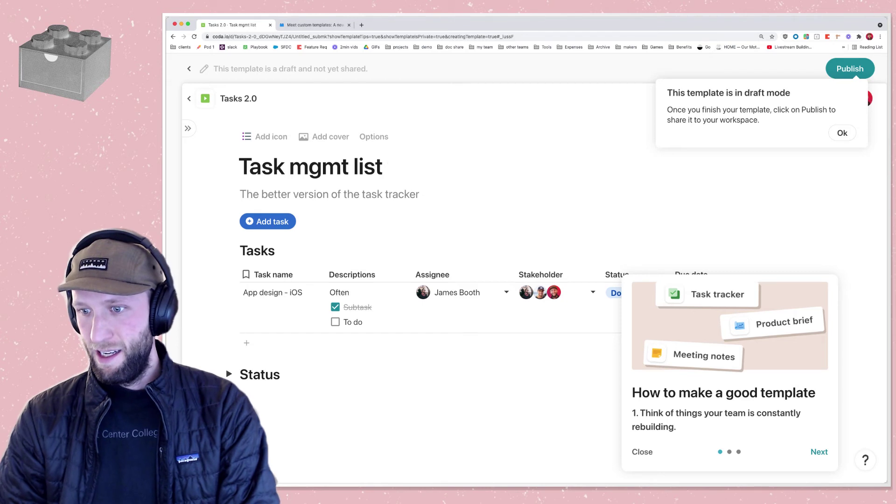
left_click(240, 221)
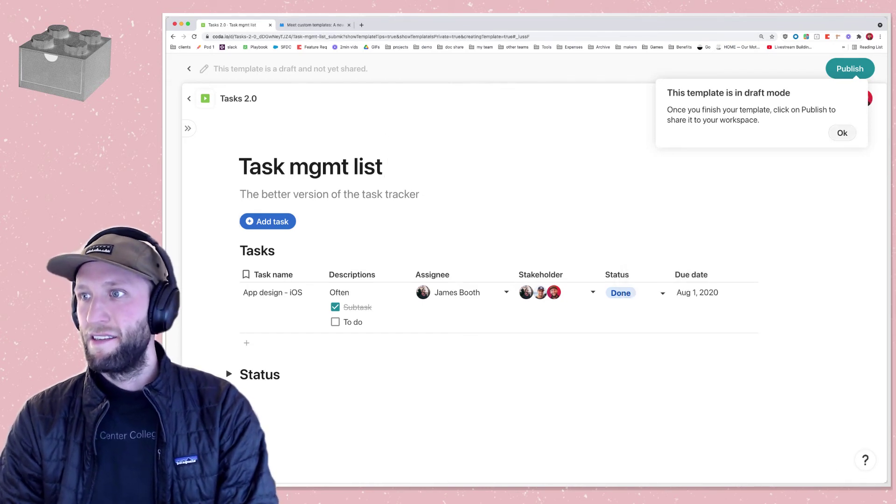
left_click(841, 133)
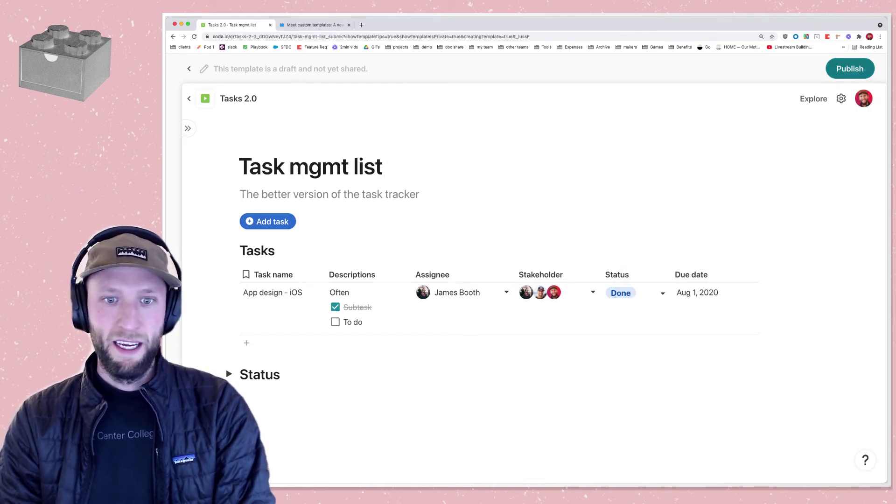
Publish the template as Private, usable for creating a new doc and adding to an existing doc
left_click(850, 68)
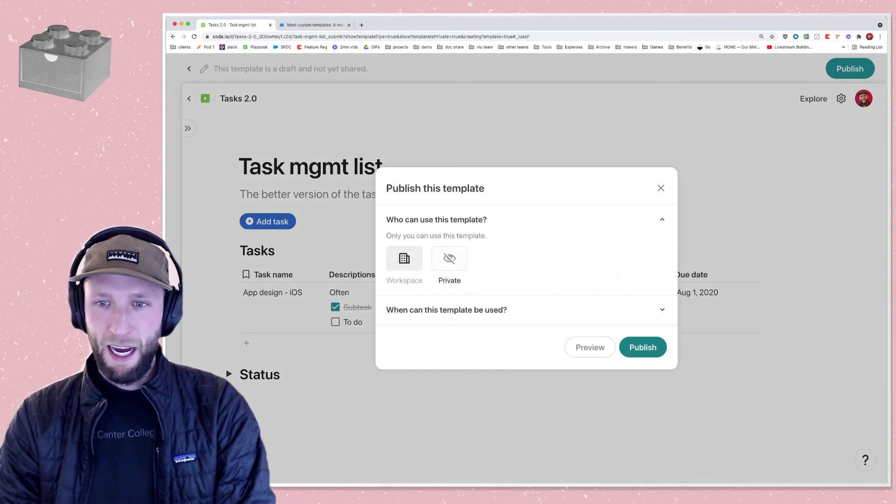
left_click(449, 258)
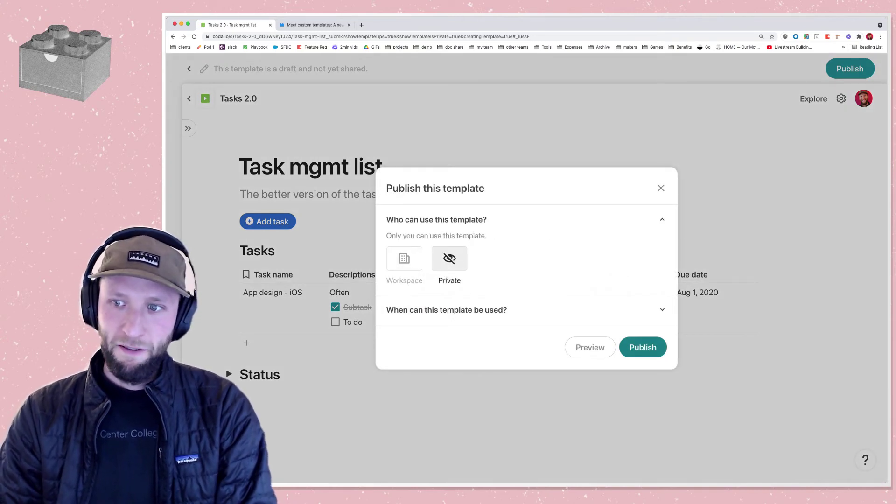
left_click(446, 310)
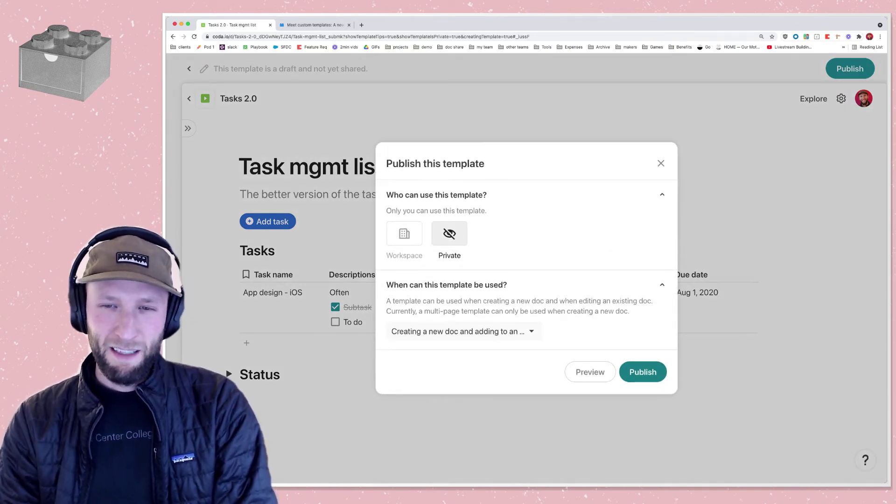
left_click(463, 331)
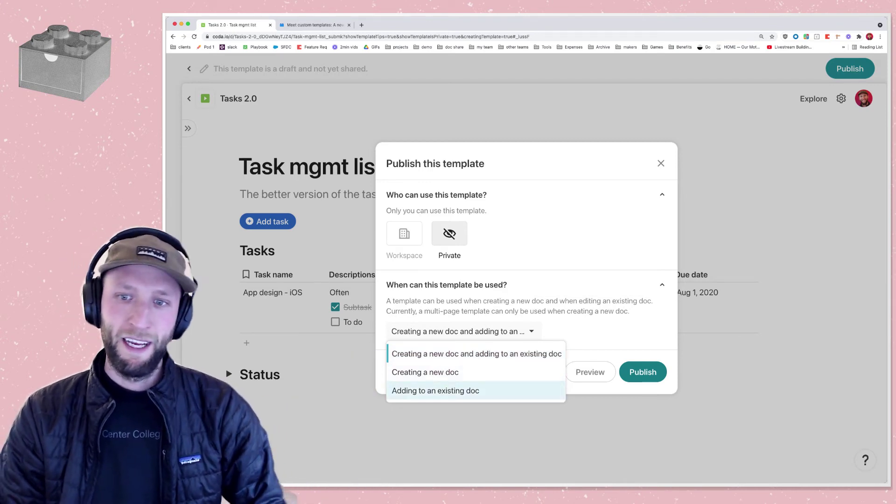
key("Escape")
left_click(643, 372)
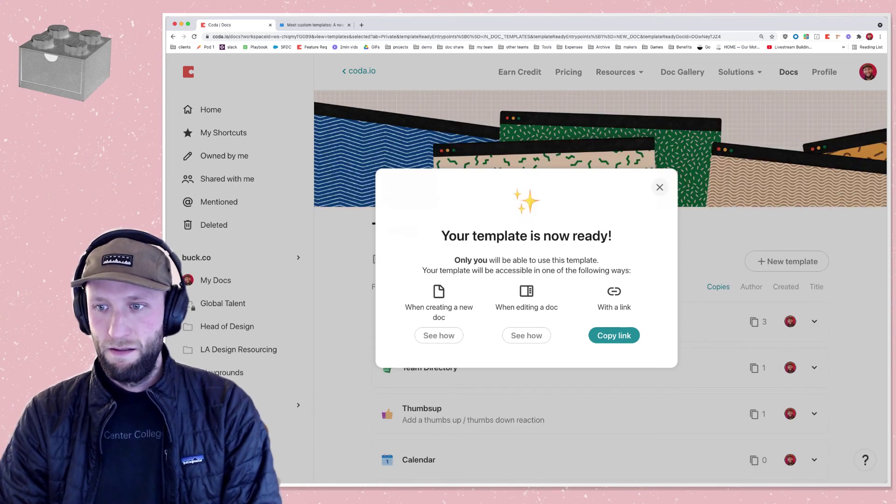
Copy the new template's link and return to the docs home page
left_click(614, 335)
left_click(660, 187)
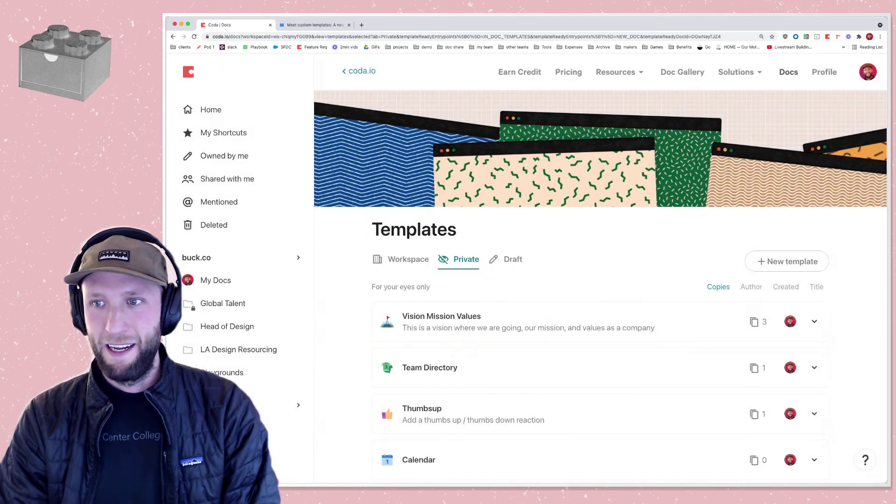
left_click(210, 109)
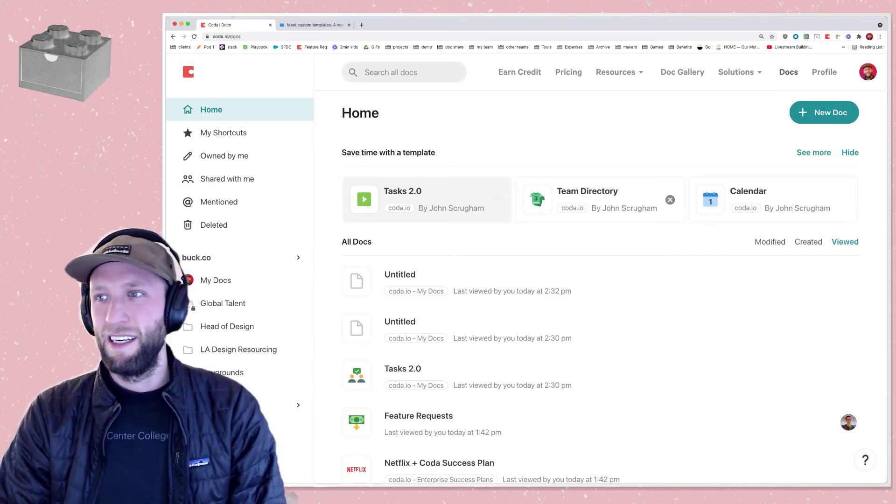
Start creating a new doc and locate Tasks 2.0 among the private templates
left_click(824, 112)
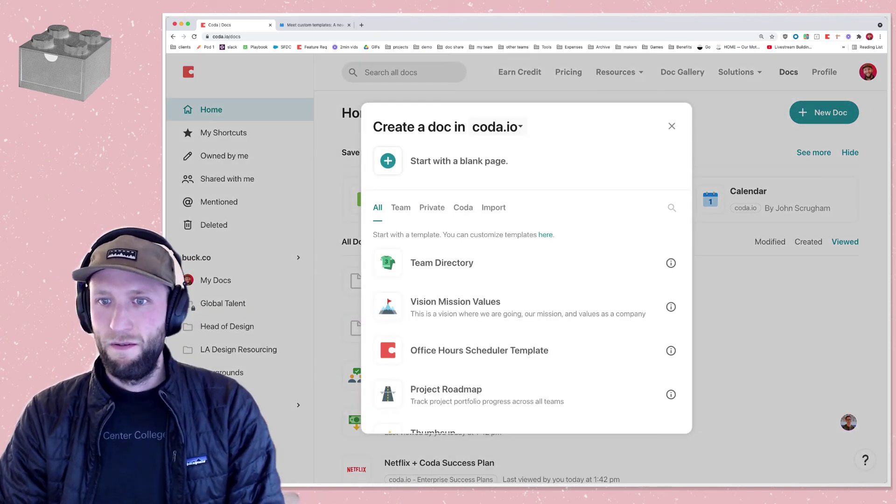
left_click(432, 207)
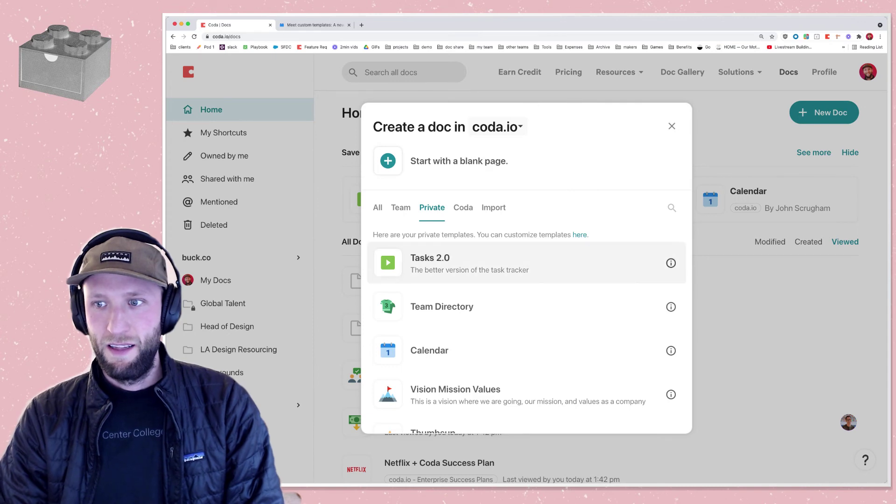
left_click(429, 262)
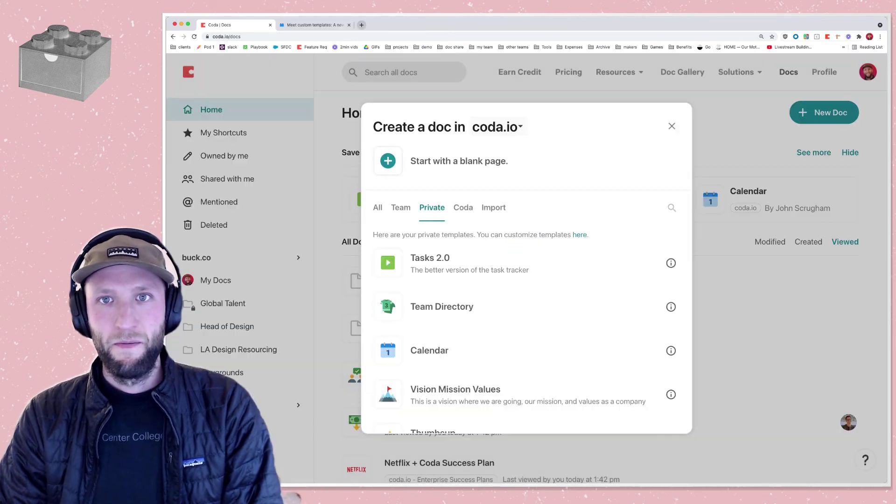
Create a blank doc in a new browser tab using the address coda.new
key("super+t")
type("coda.new")
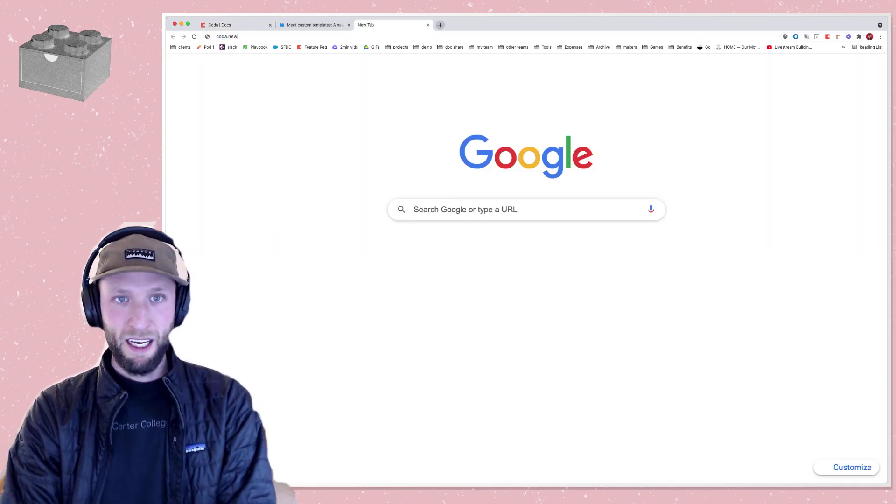
key("Return")
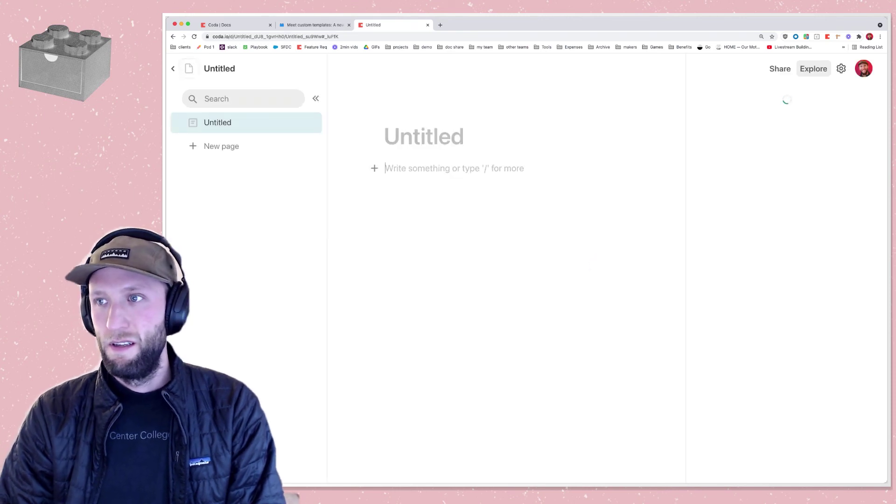
Insert the private Tasks 2.0 template into the blank page and close the template browser
left_click(787, 192)
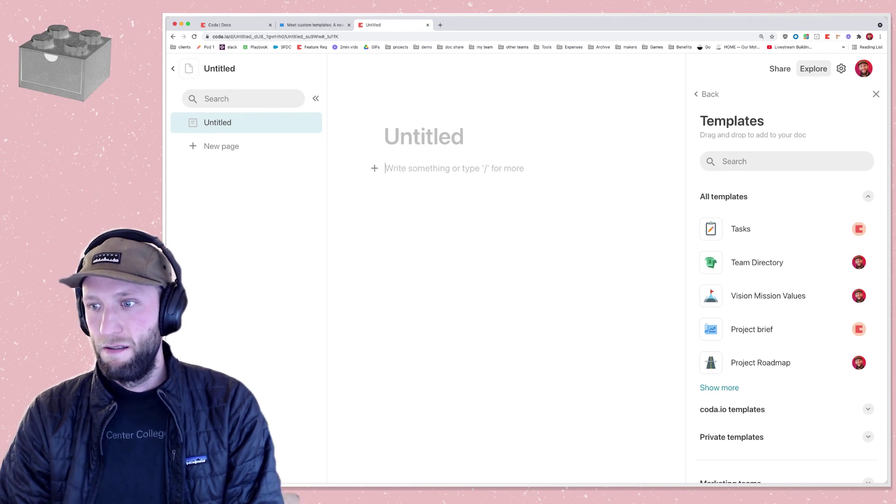
scroll(787, 363, "down", 2)
left_click(787, 397)
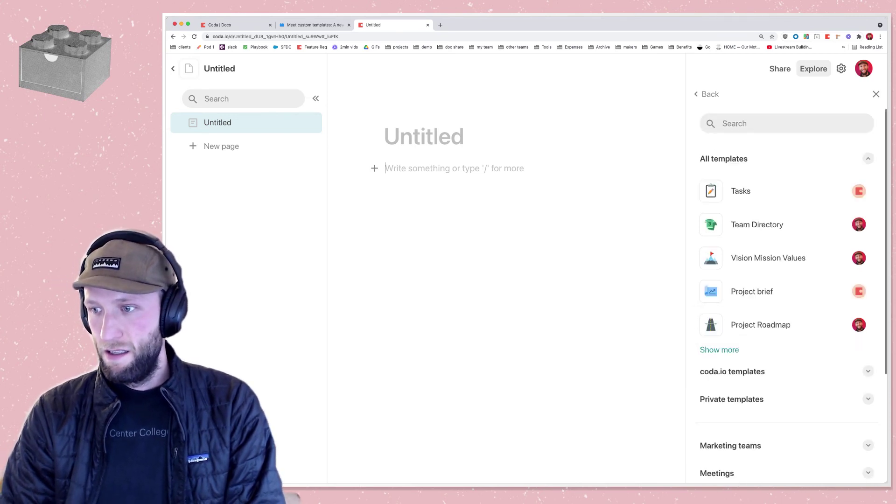
scroll(784, 406, "down", 5)
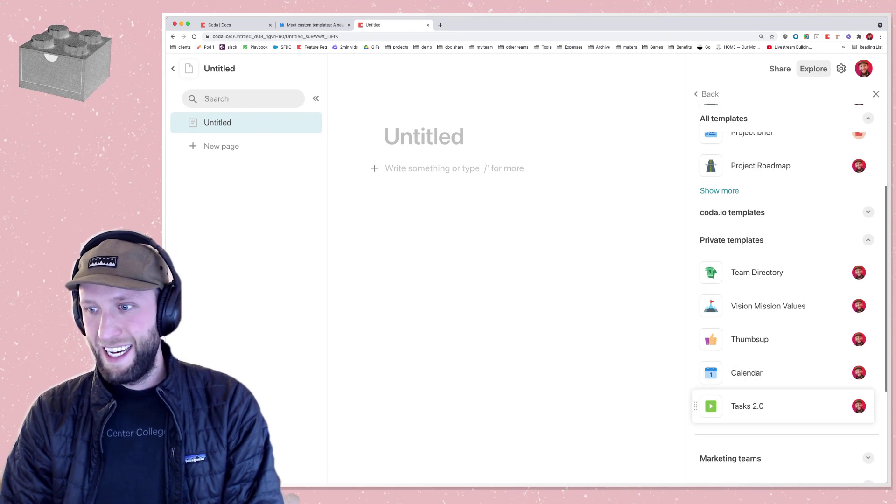
left_click_drag(747, 406, 477, 182)
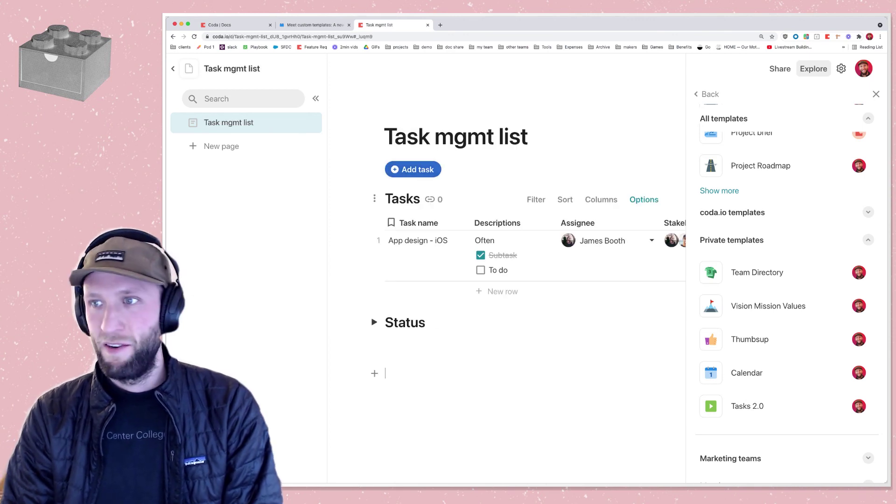
left_click(876, 94)
Add a second page to the doc and insert the Tasks 2.0 template with a "/tasks" slash command
left_click(221, 147)
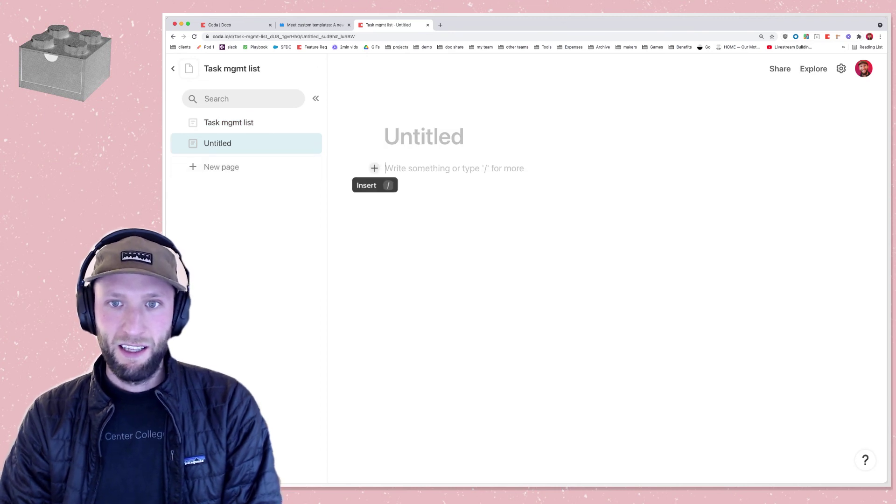
left_click(375, 168)
type("/")
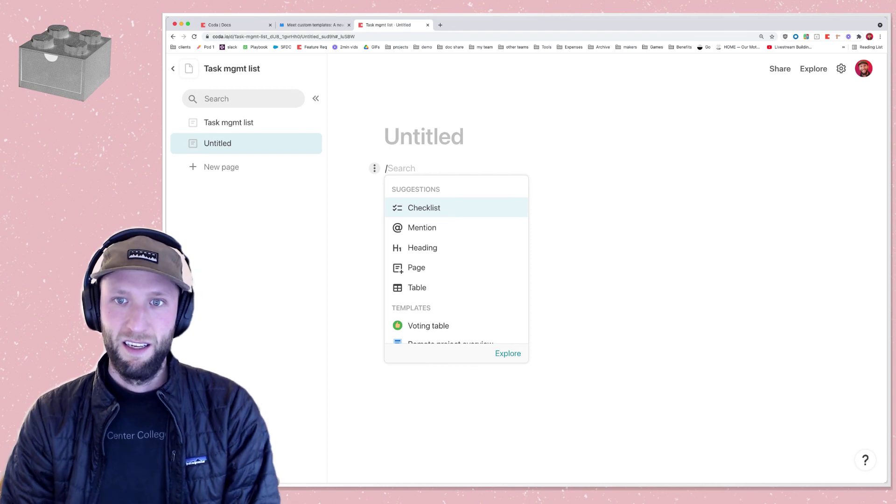
type("tasks")
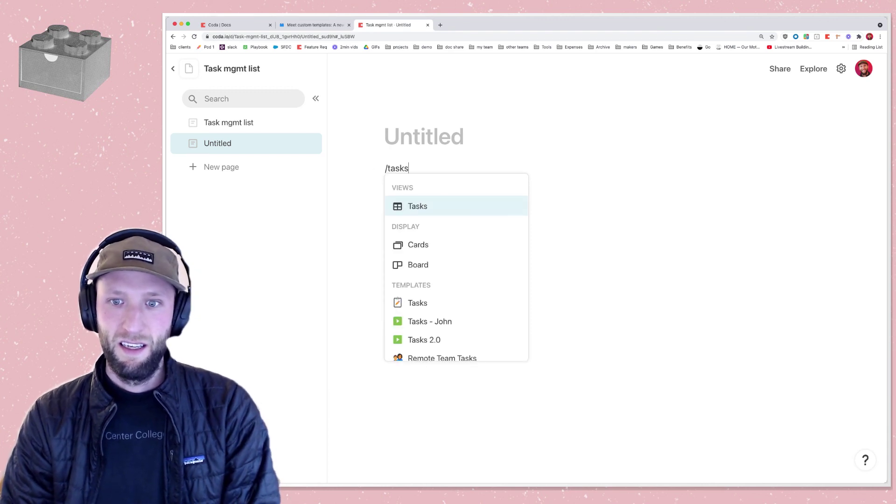
key("Down")
key("Down")
key("Down")
key("Down")
key("Down")
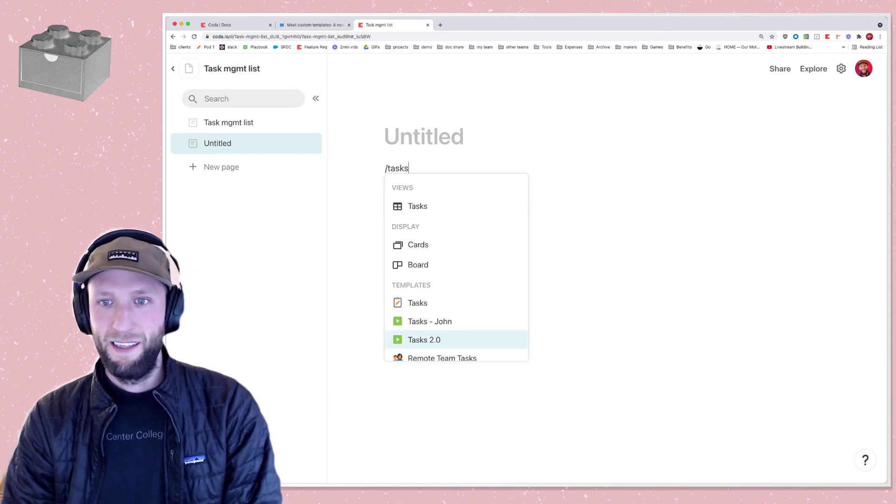
key("Return")
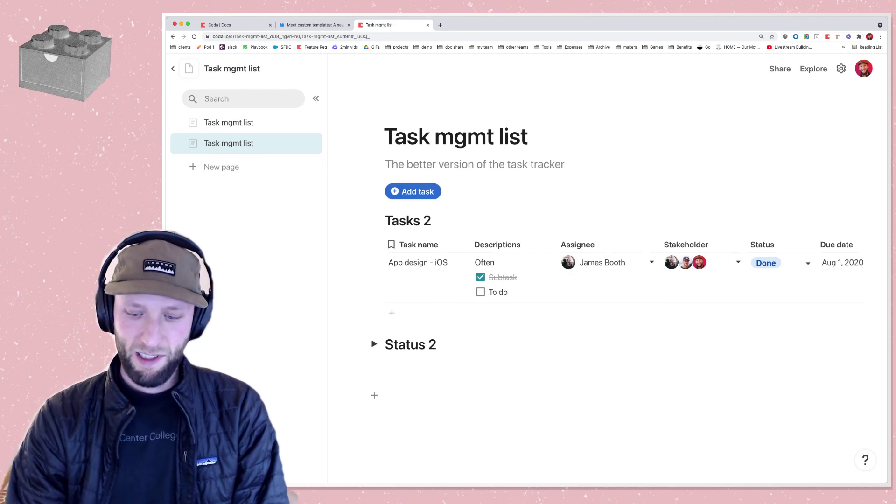
Look up insertable items with the slash command "/tas" below the Status 2 heading
type("/")
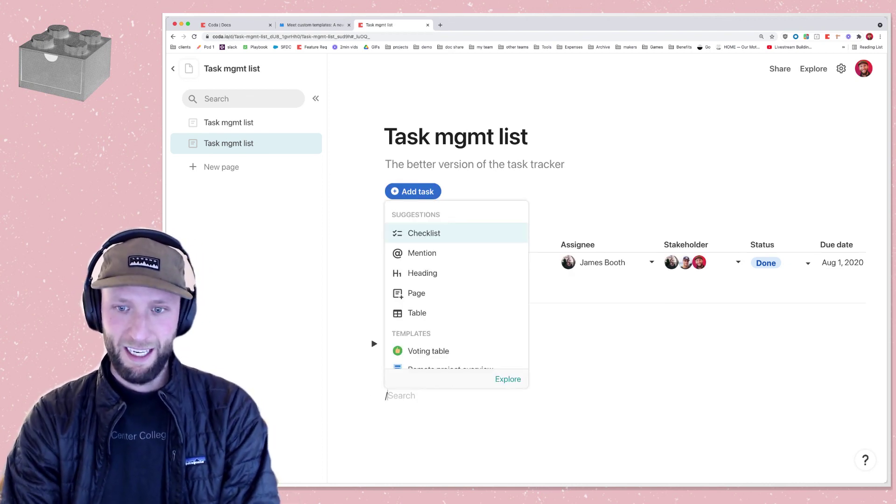
type("tas")
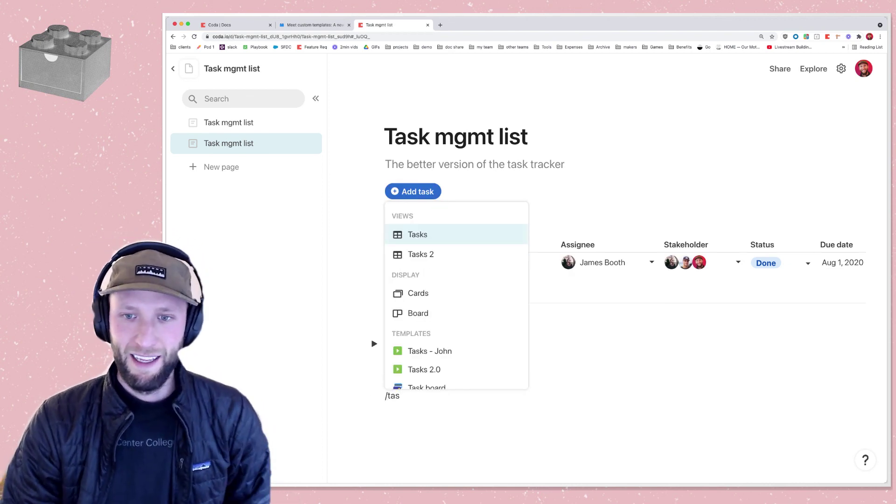